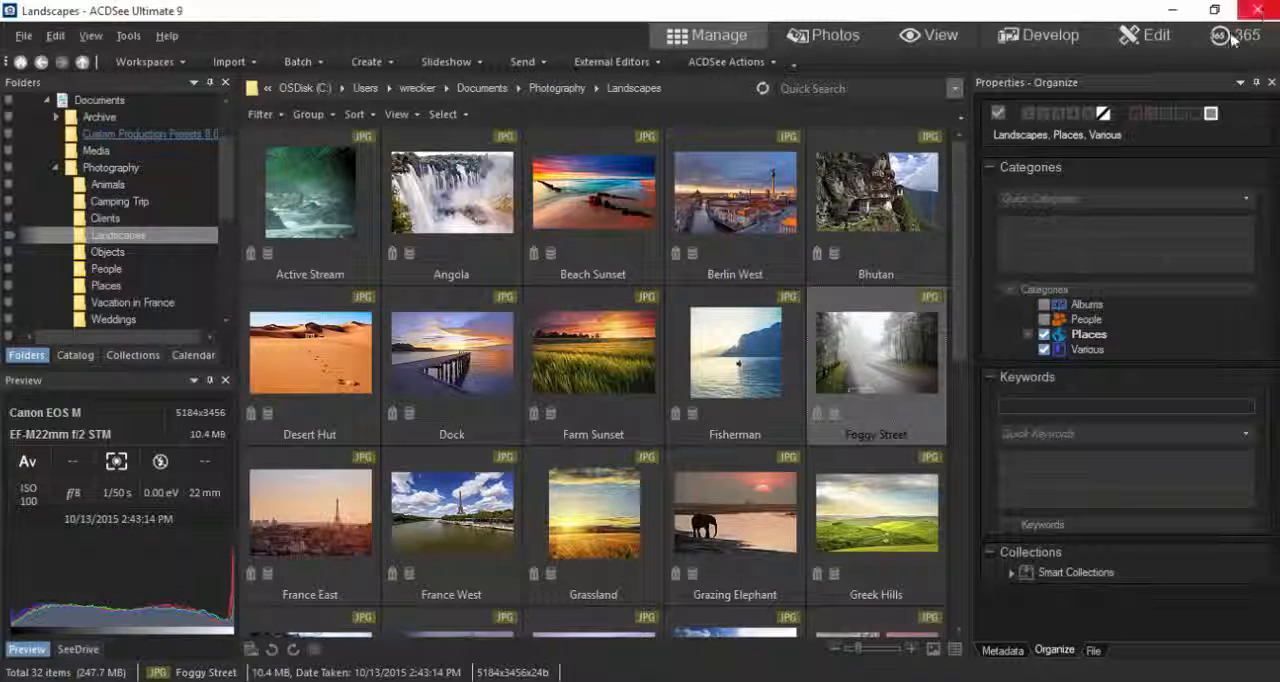
# Step: Open the Foggy Street photo in Edit mode with the ACDSee Actions window displayed over it
pyautogui.click(1155, 38)
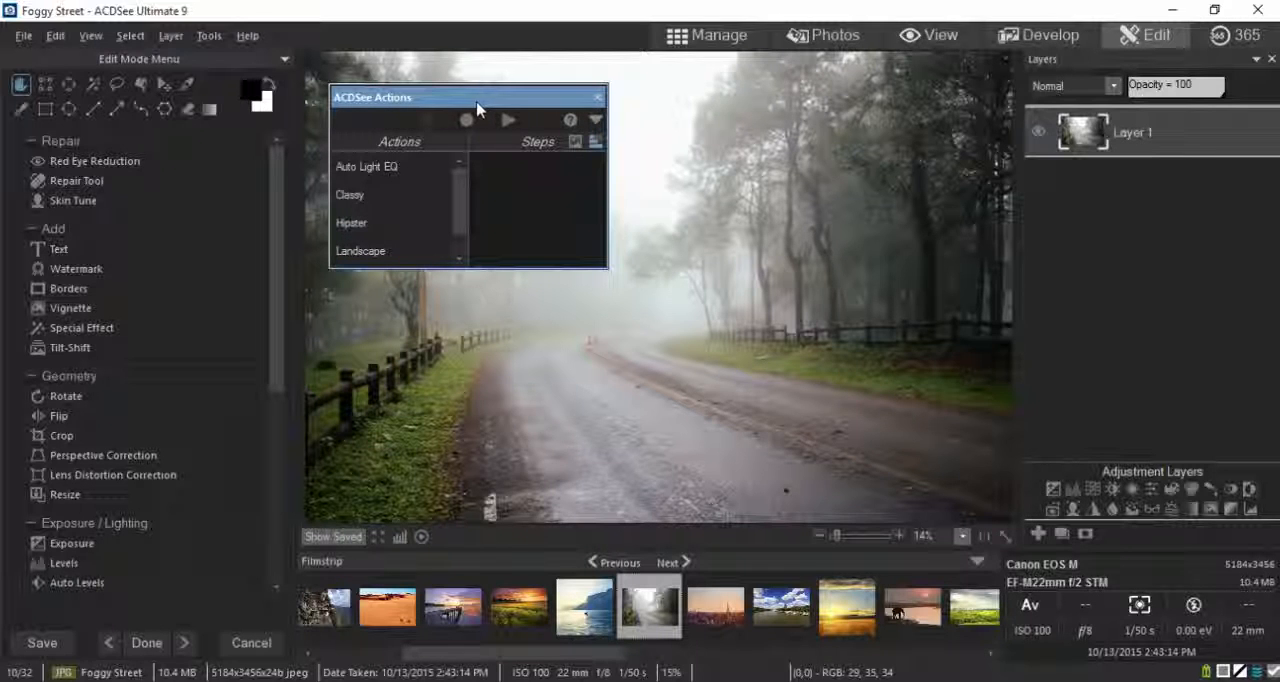
pyautogui.click(595, 120)
pyautogui.click(595, 120)
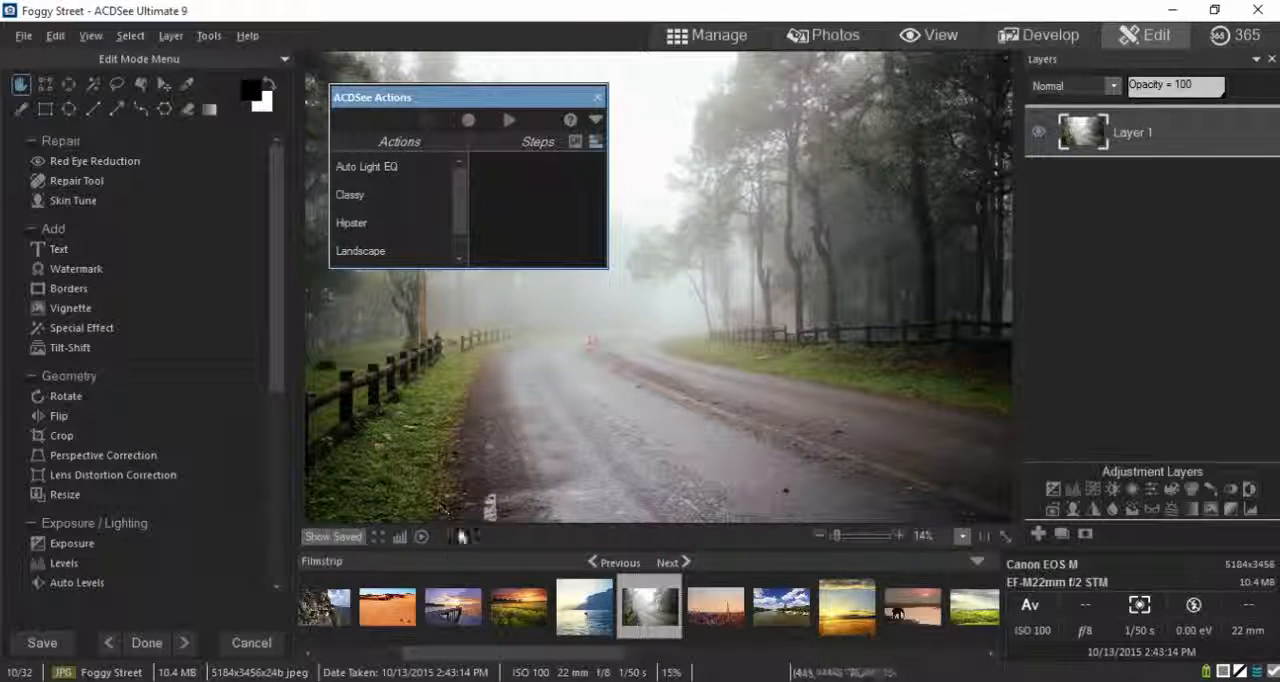
pyautogui.click(423, 537)
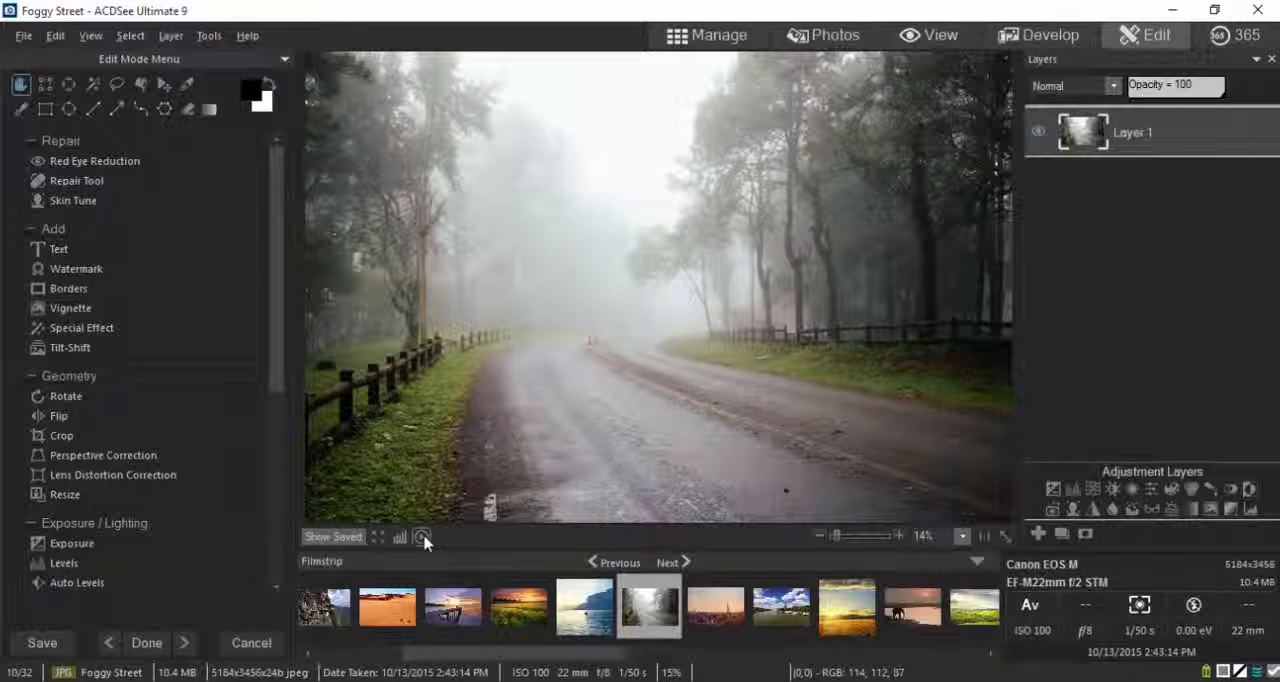
pyautogui.click(423, 537)
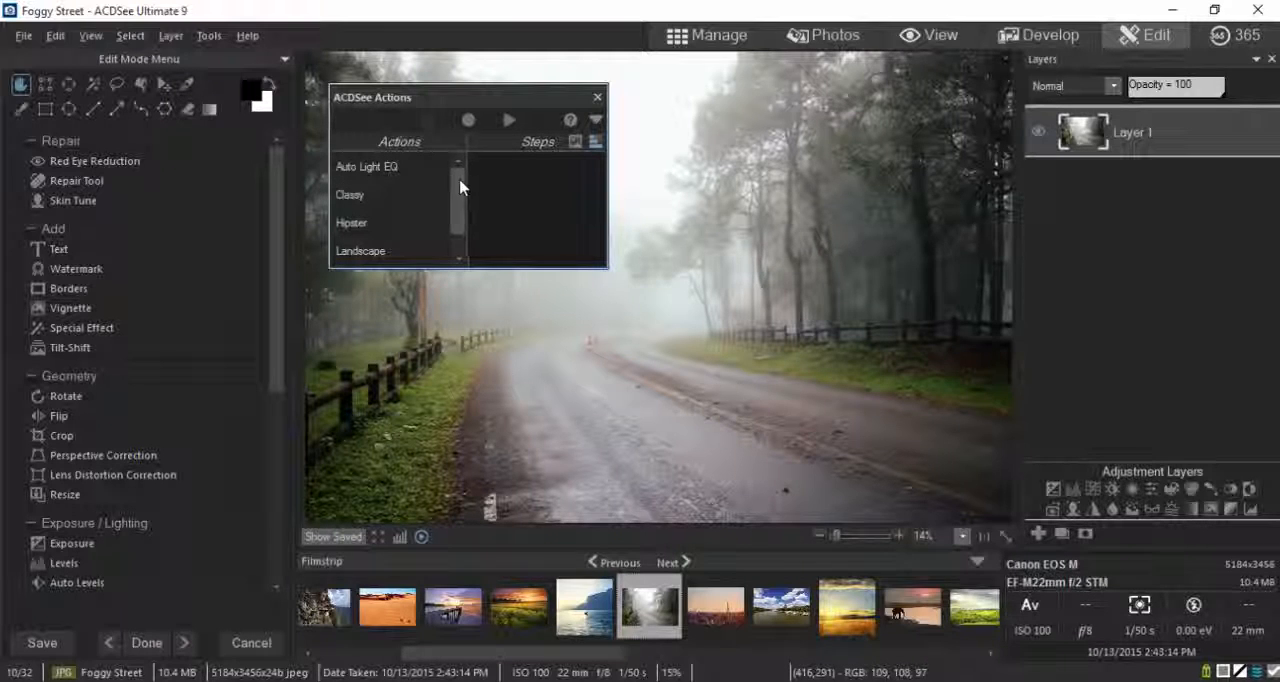
# Step: Examine the Classy action's preview on the photo and its list of steps
pyautogui.moveTo(461, 185)
pyautogui.mouseDown()
pyautogui.moveTo(458, 202)
pyautogui.moveTo(455, 167)
pyautogui.mouseUp()
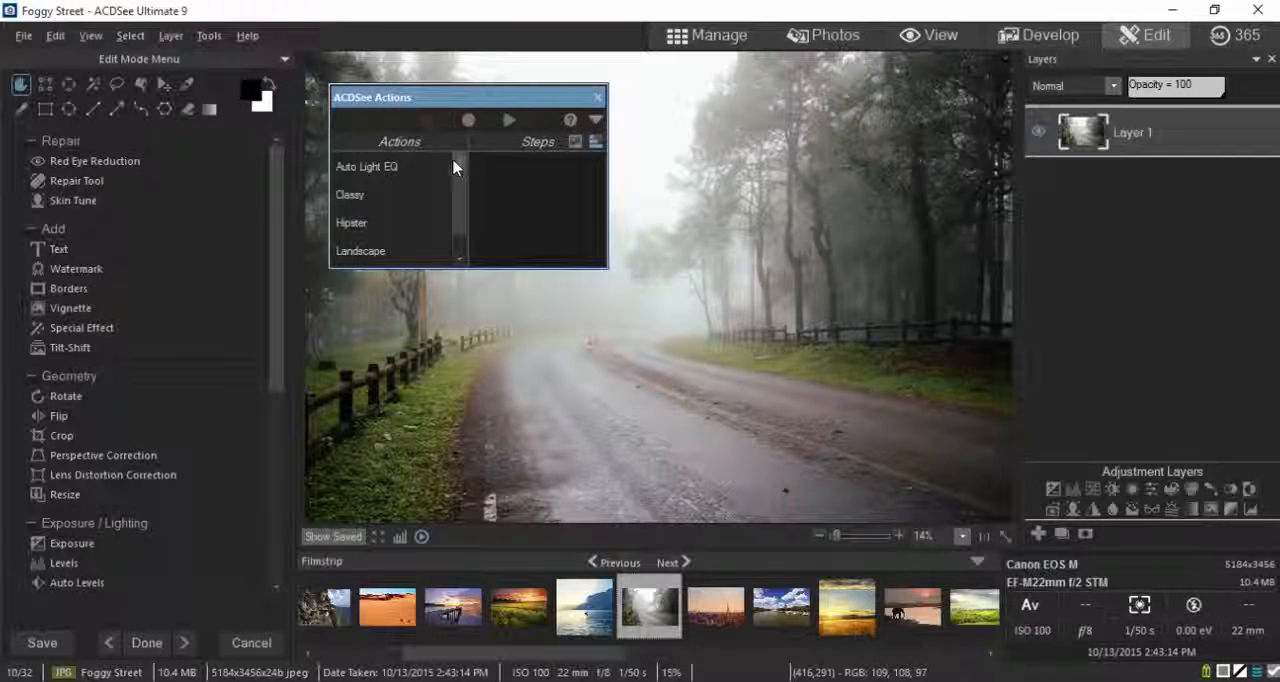
pyautogui.click(365, 196)
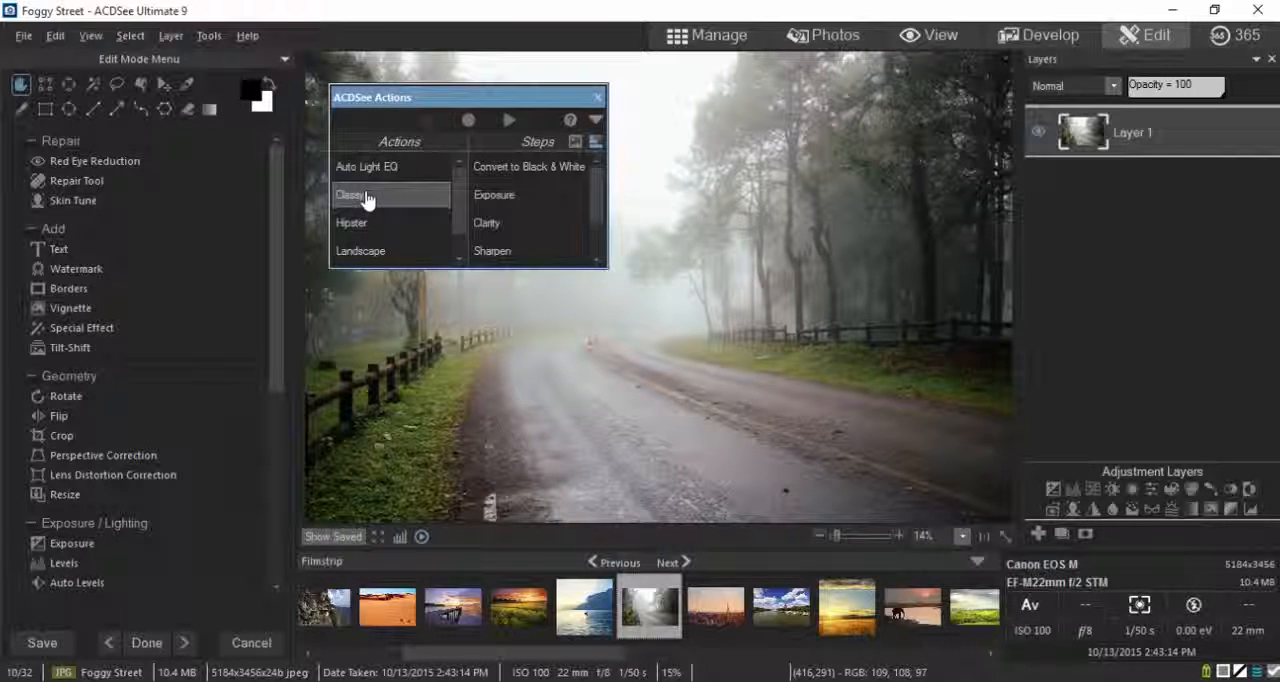
pyautogui.click(575, 141)
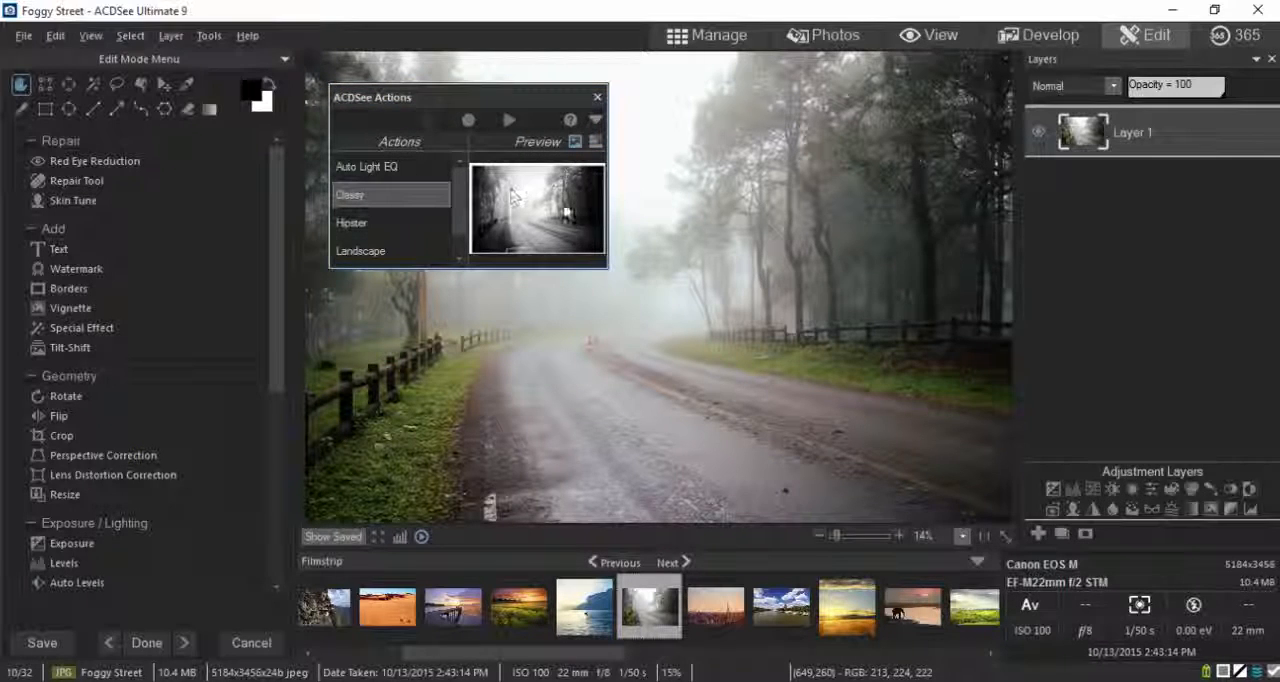
pyautogui.click(596, 141)
pyautogui.moveTo(598, 190); pyautogui.dragTo(591, 166)
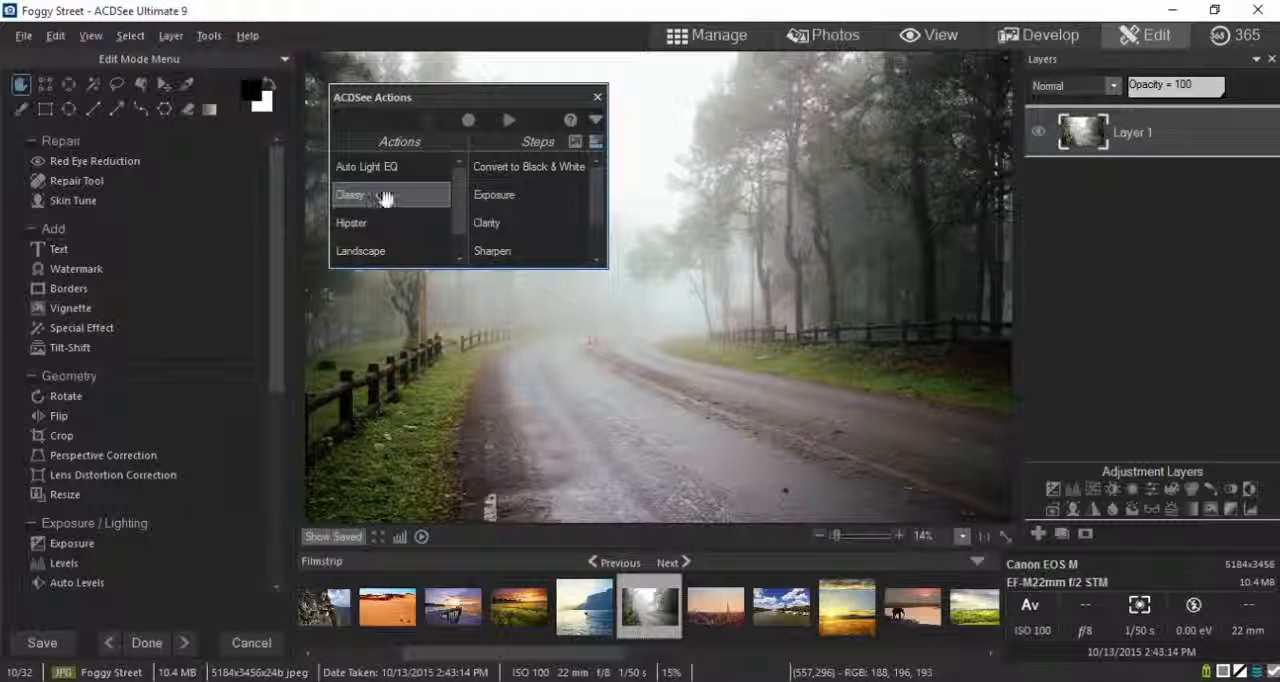
pyautogui.moveTo(390, 194); pyautogui.dragTo(391, 171)
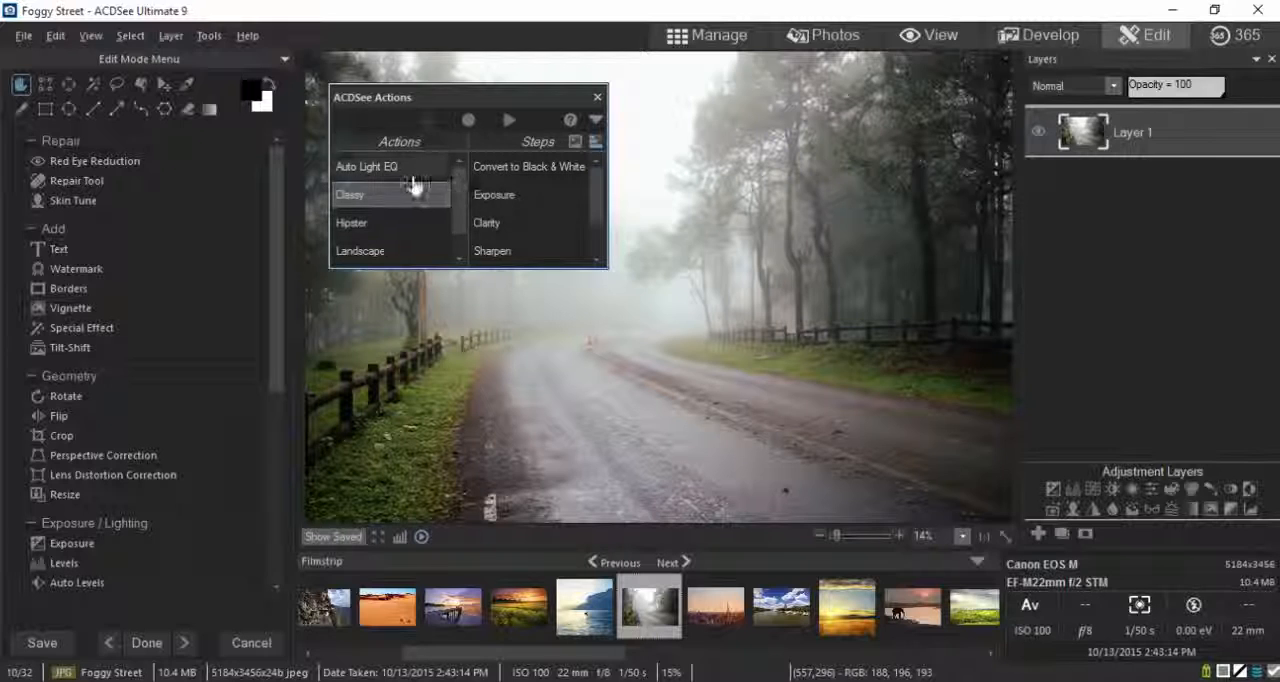
# Step: Start recording a new action and apply Dehaze to the photo with an amount of 70
pyautogui.click(468, 121)
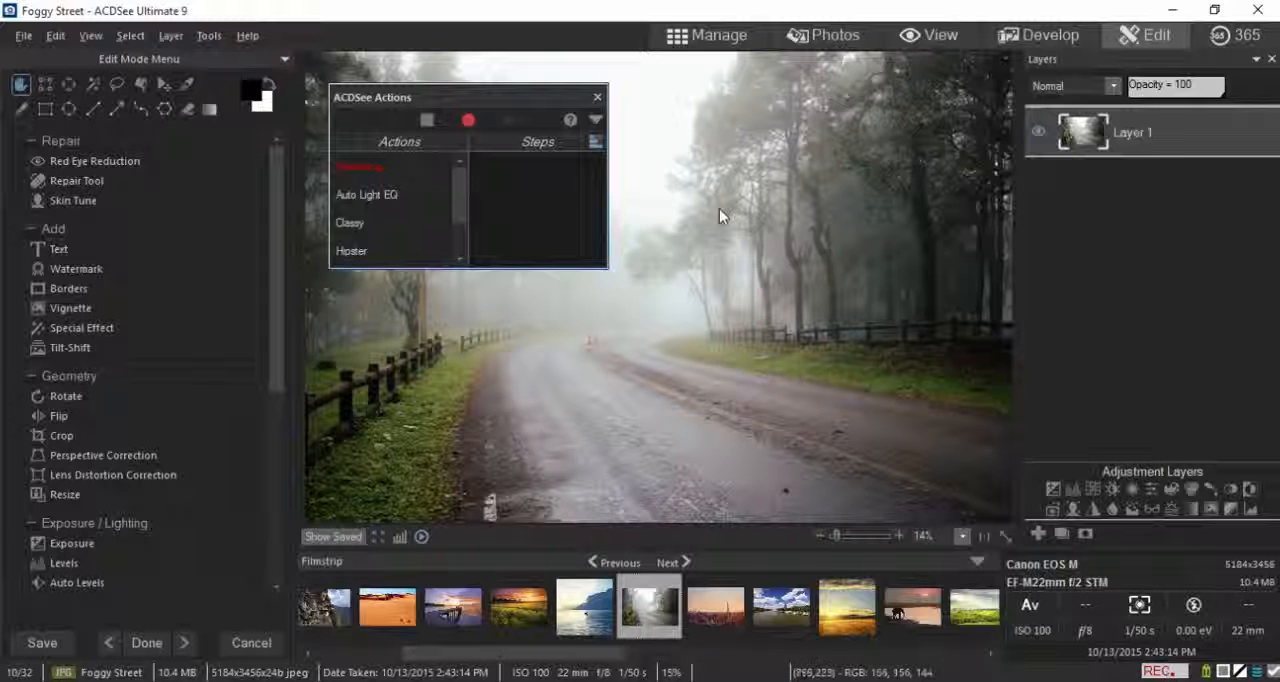
pyautogui.scroll(-5, 135, 375)
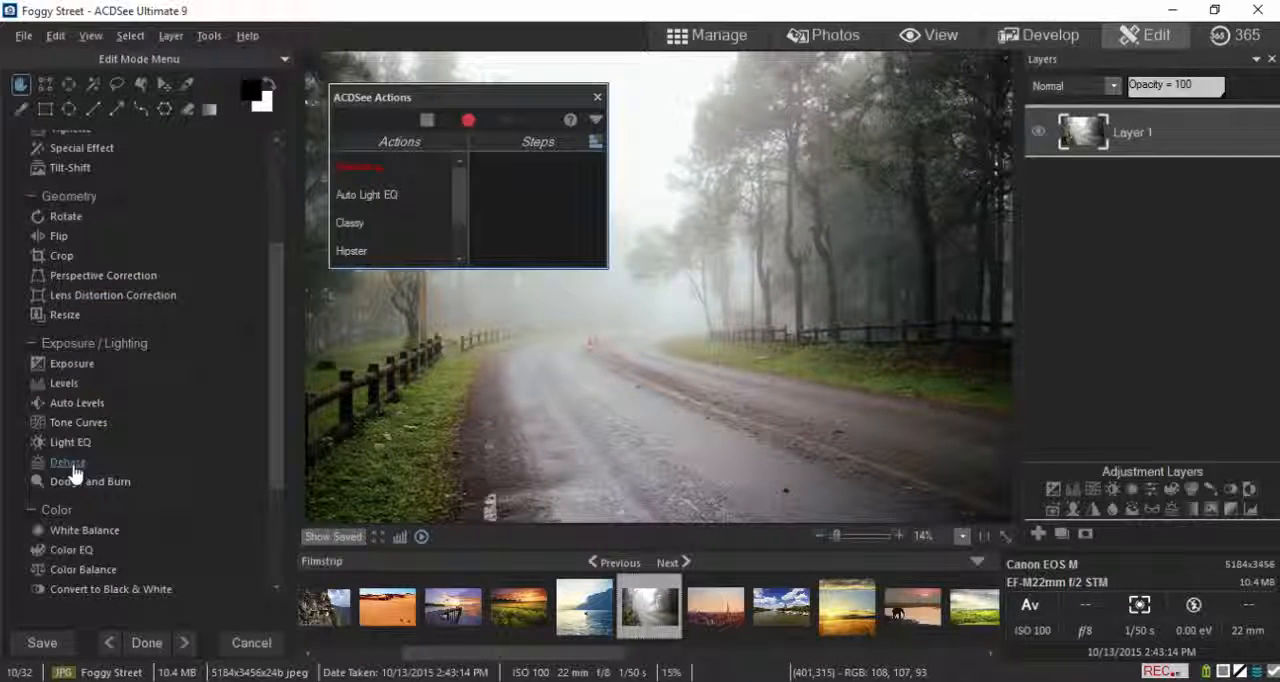
pyautogui.click(78, 462)
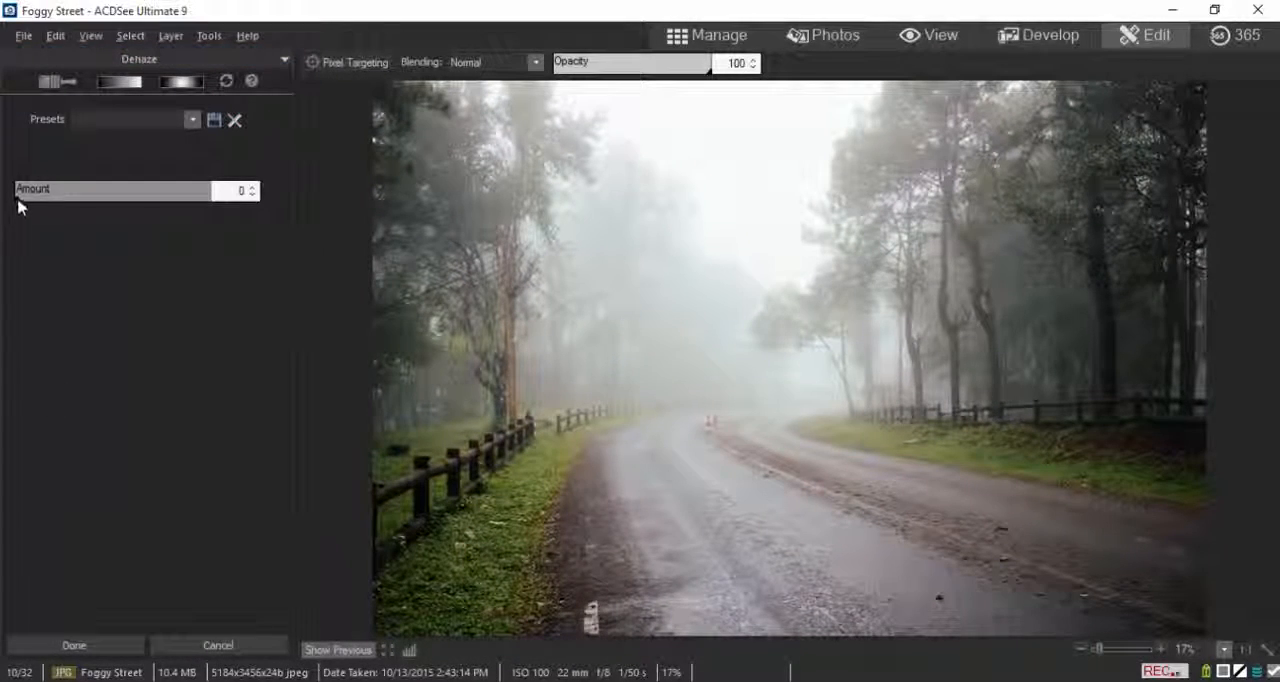
pyautogui.moveTo(18, 203); pyautogui.dragTo(153, 204)
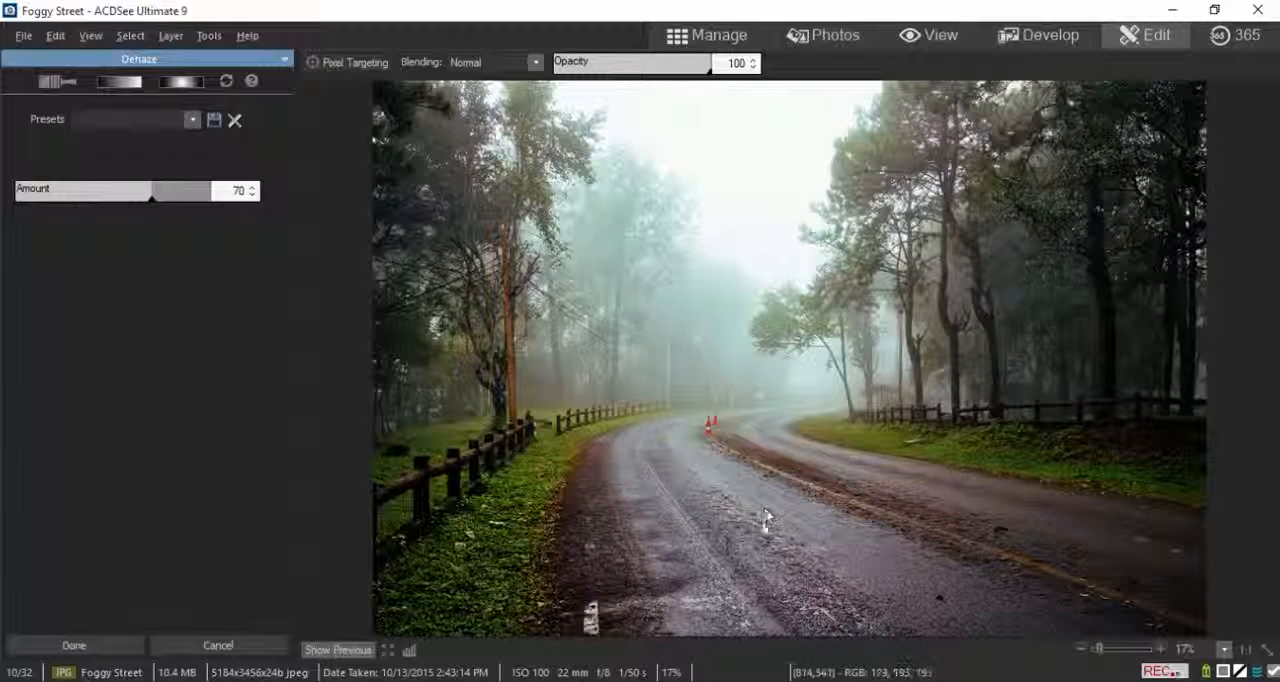
pyautogui.click(103, 644)
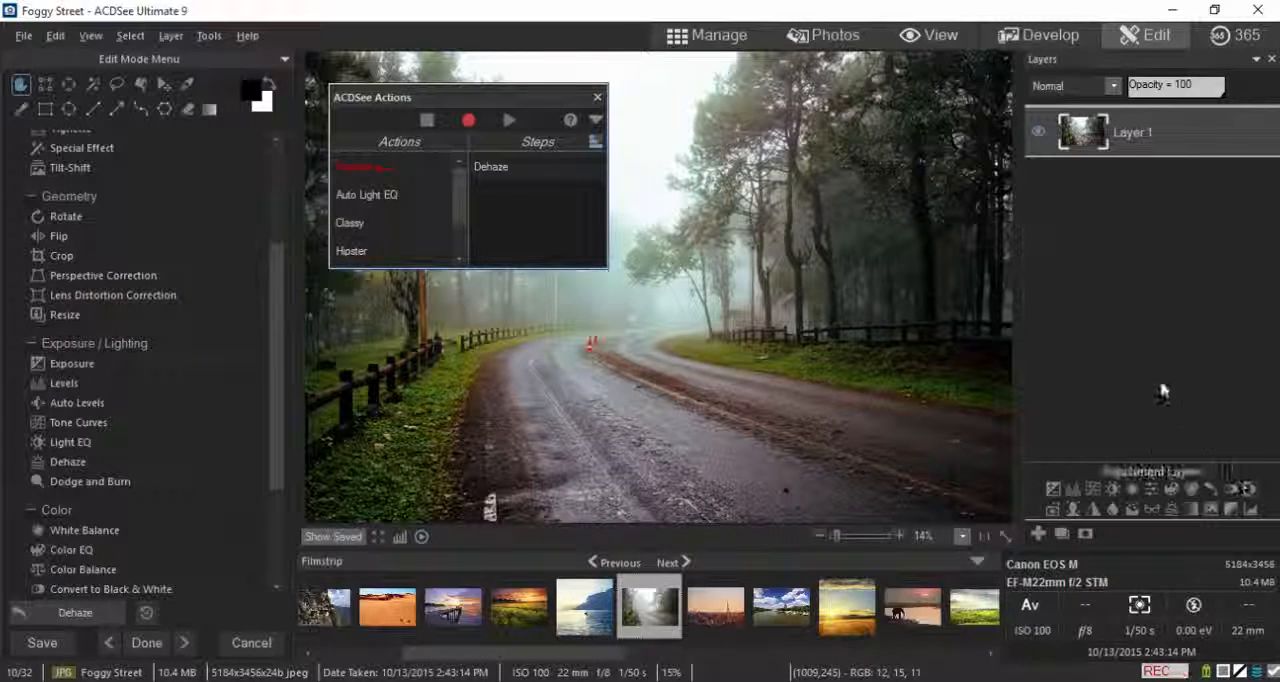
# Step: Add a Color EQ adjustment layer with saturation set to yellow 19, green 25 and cyan 25
pyautogui.click(1173, 489)
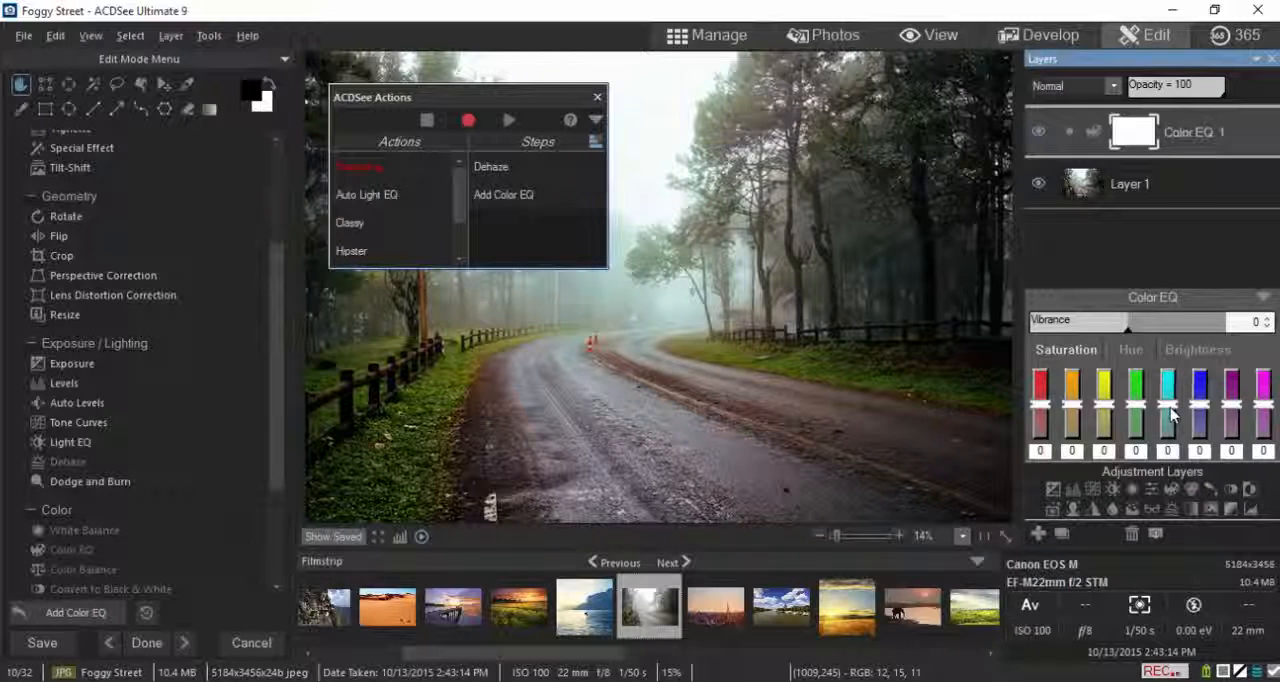
pyautogui.moveTo(1169, 406); pyautogui.dragTo(1108, 400)
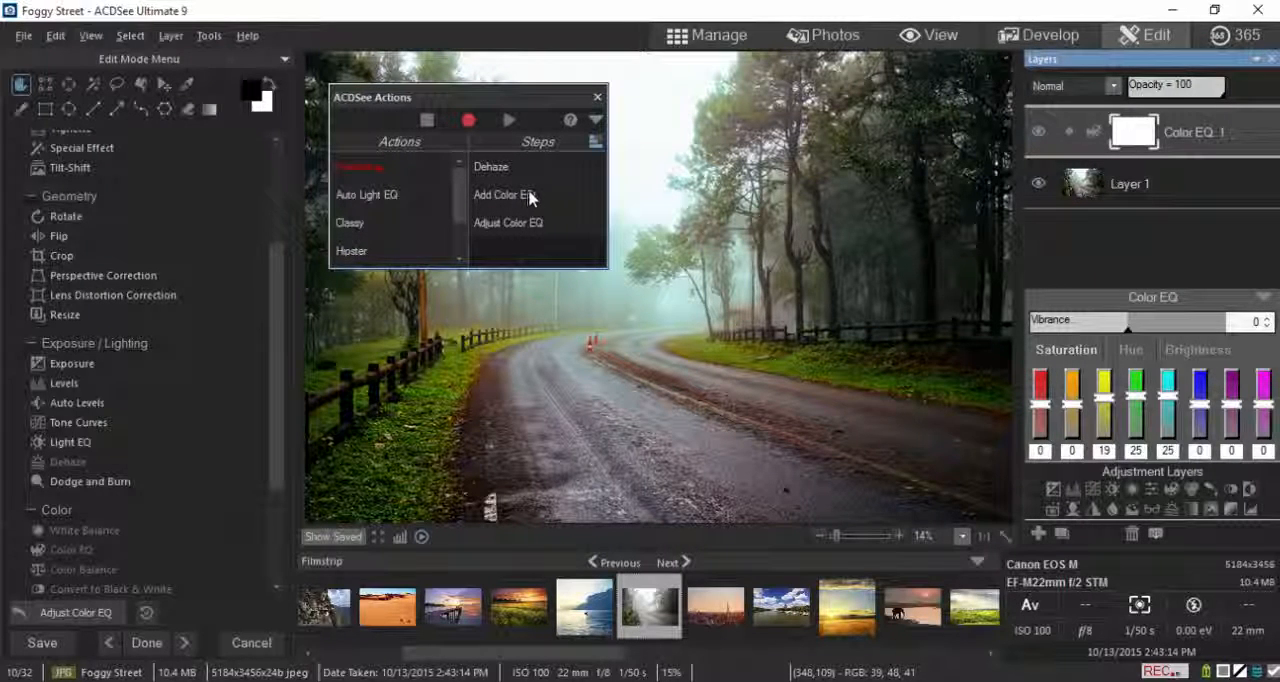
# Step: Stop the recording and save the action as "Dehaze Plus"
pyautogui.click(427, 121)
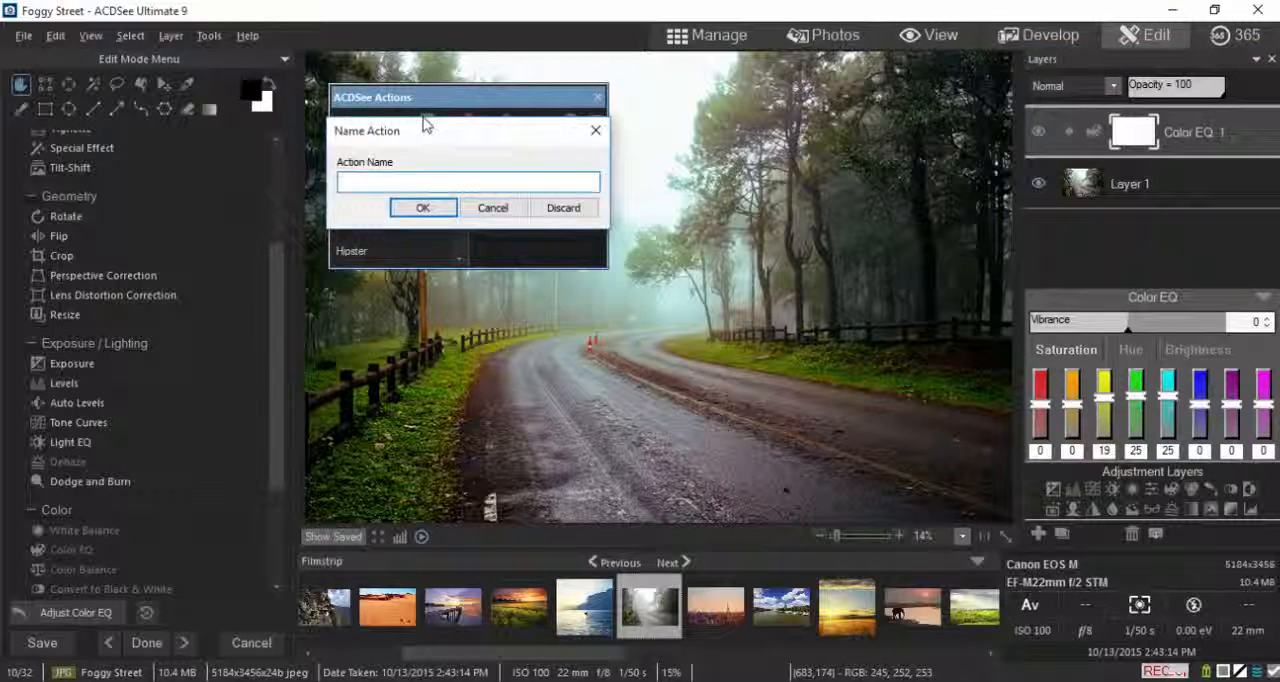
pyautogui.write('Deha')
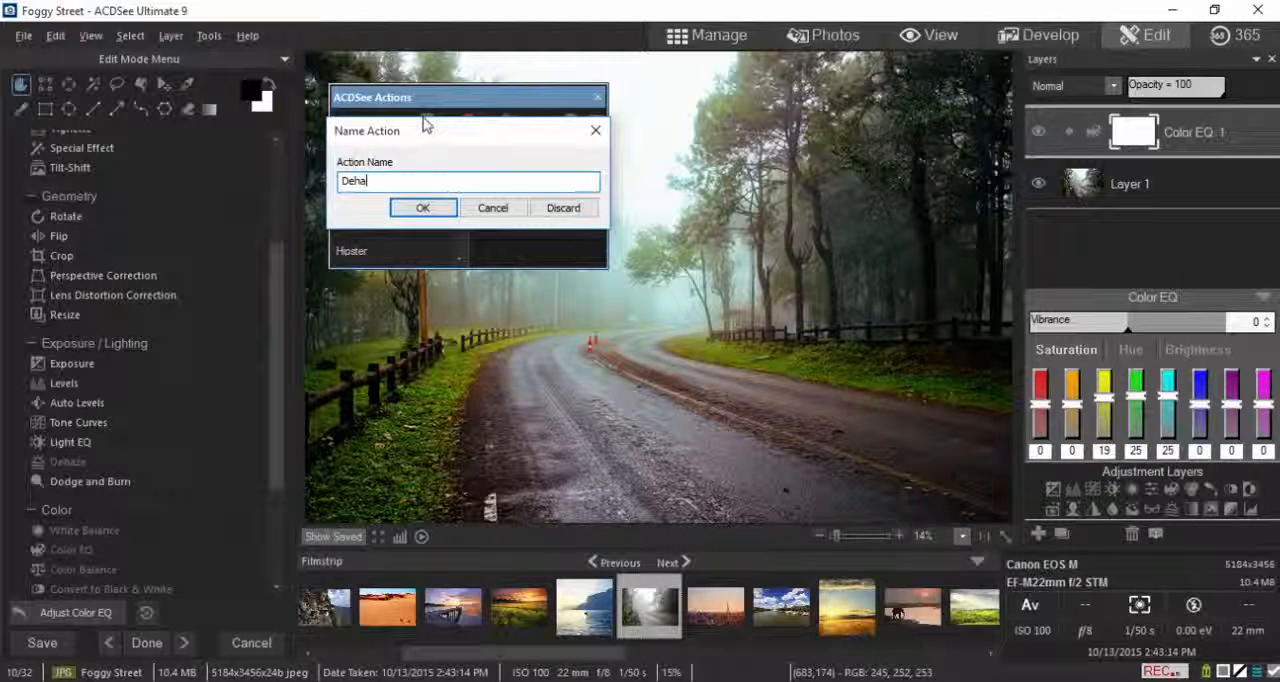
pyautogui.write('ze Plus')
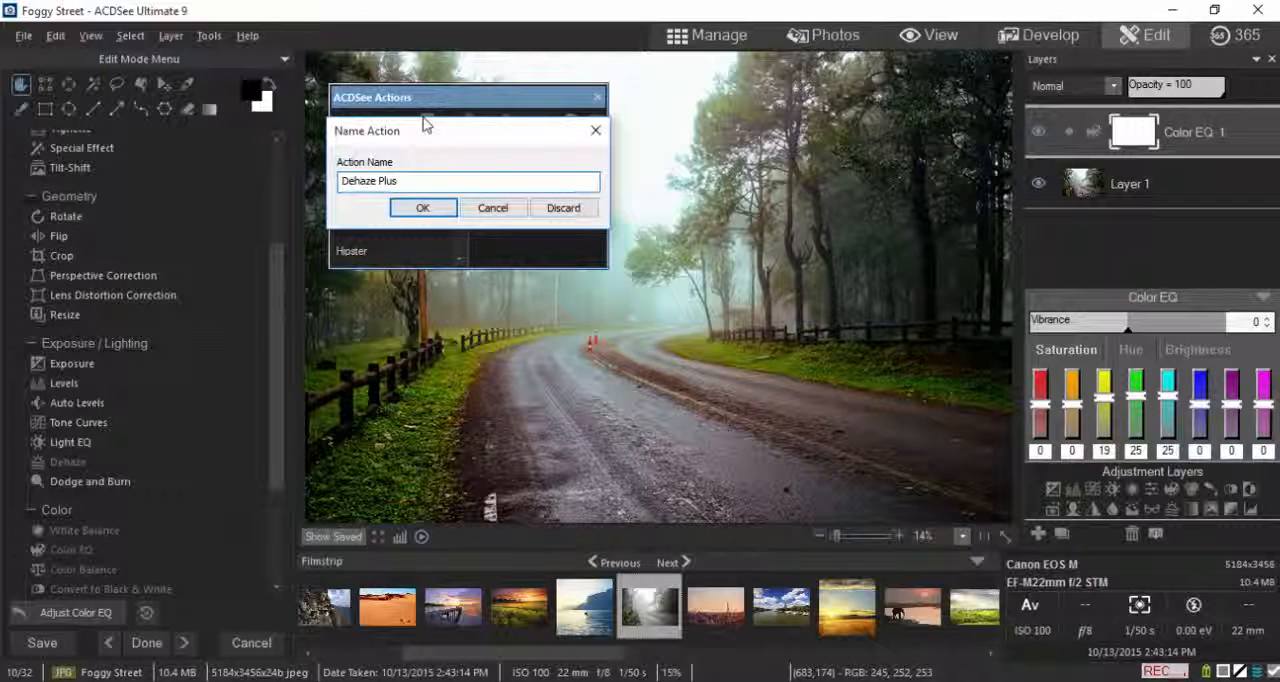
pyautogui.click(423, 208)
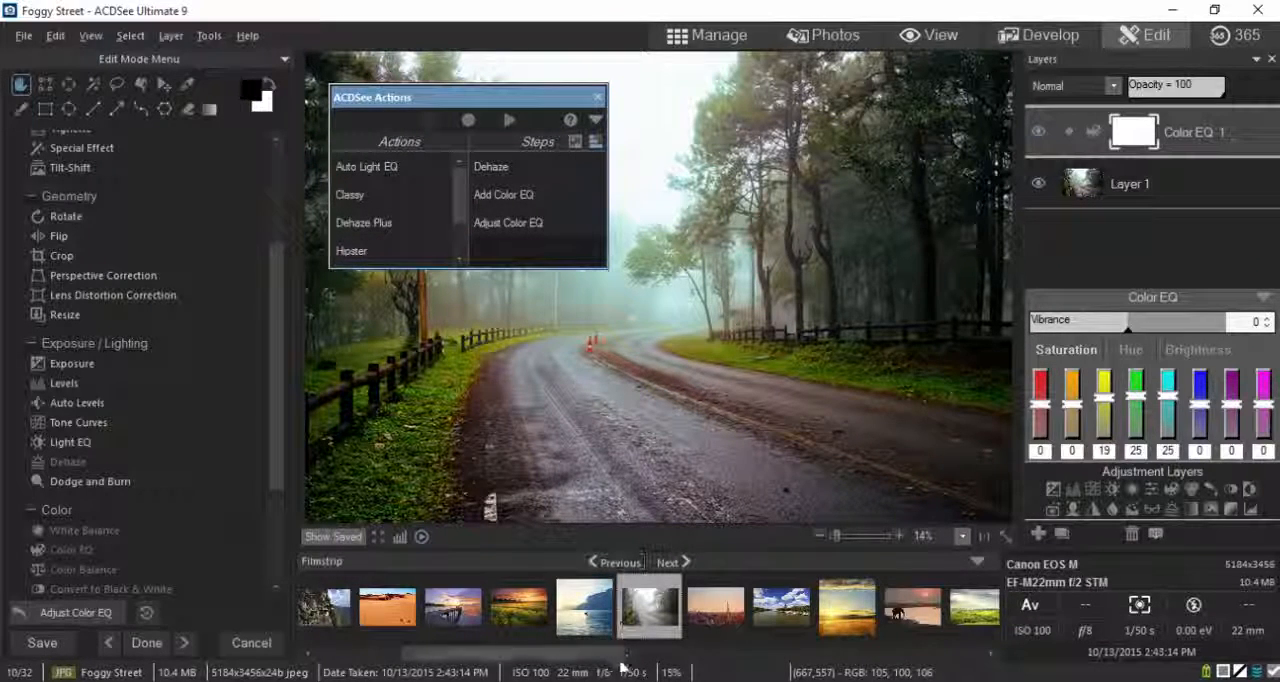
# Step: Switch to the Active Stream photo, discarding the changes to Foggy Street
pyautogui.moveTo(621, 654); pyautogui.dragTo(535, 654)
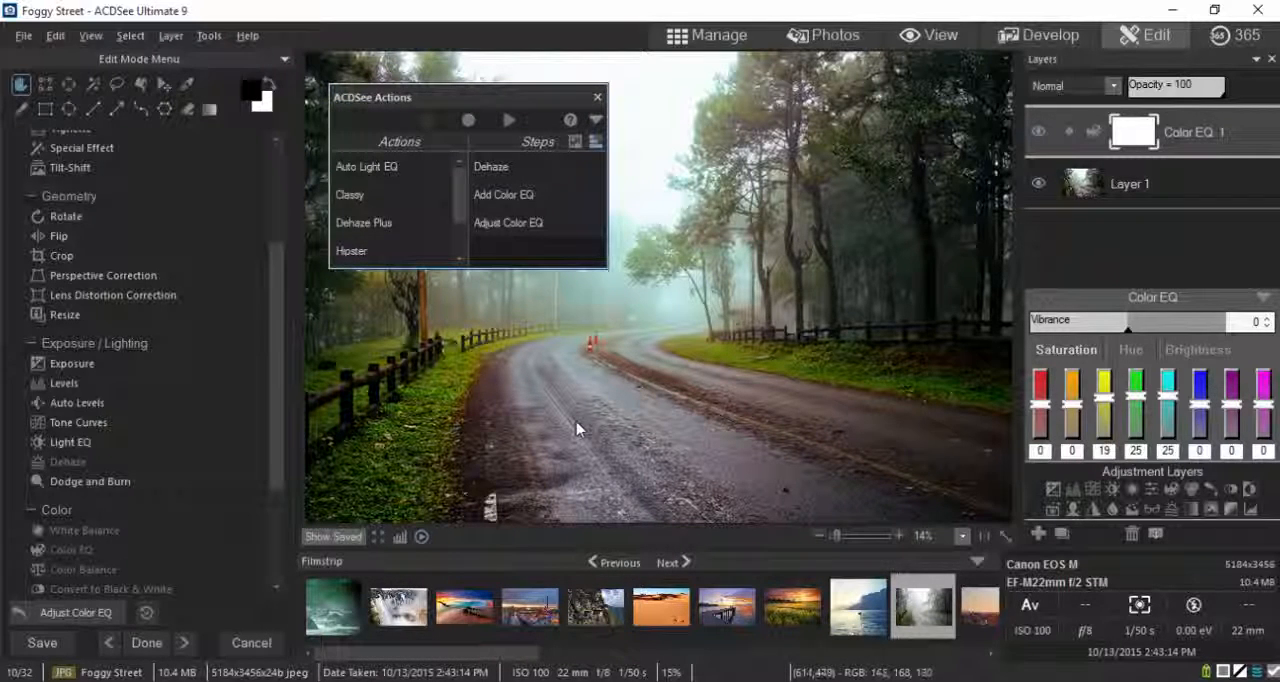
pyautogui.click(343, 614)
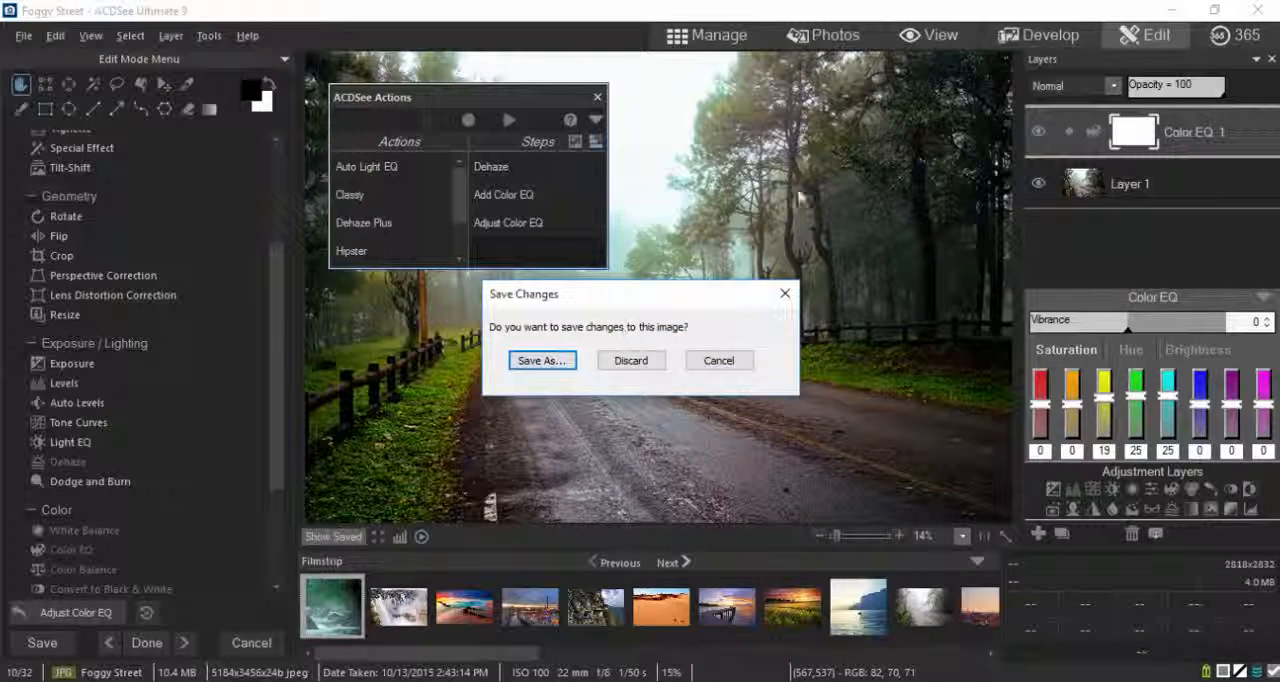
pyautogui.click(648, 362)
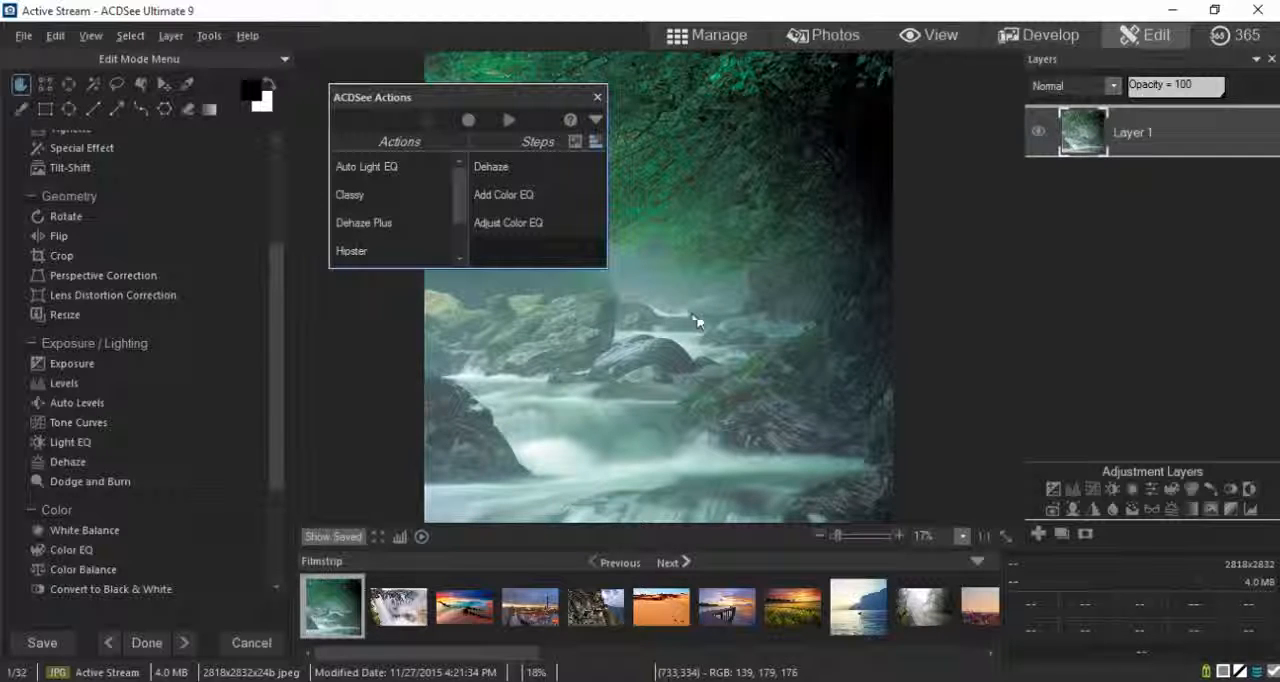
# Step: Try the Dehaze Plus action on the Active Stream photo and undo it
pyautogui.click(368, 230)
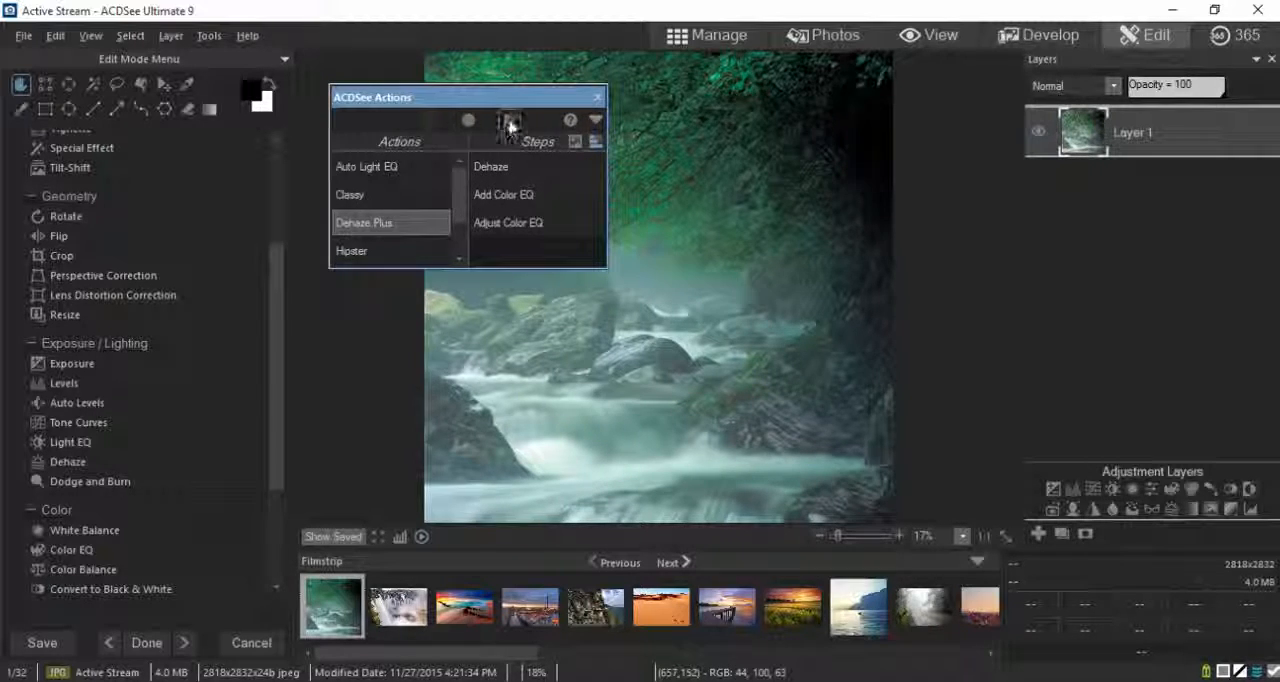
pyautogui.click(510, 121)
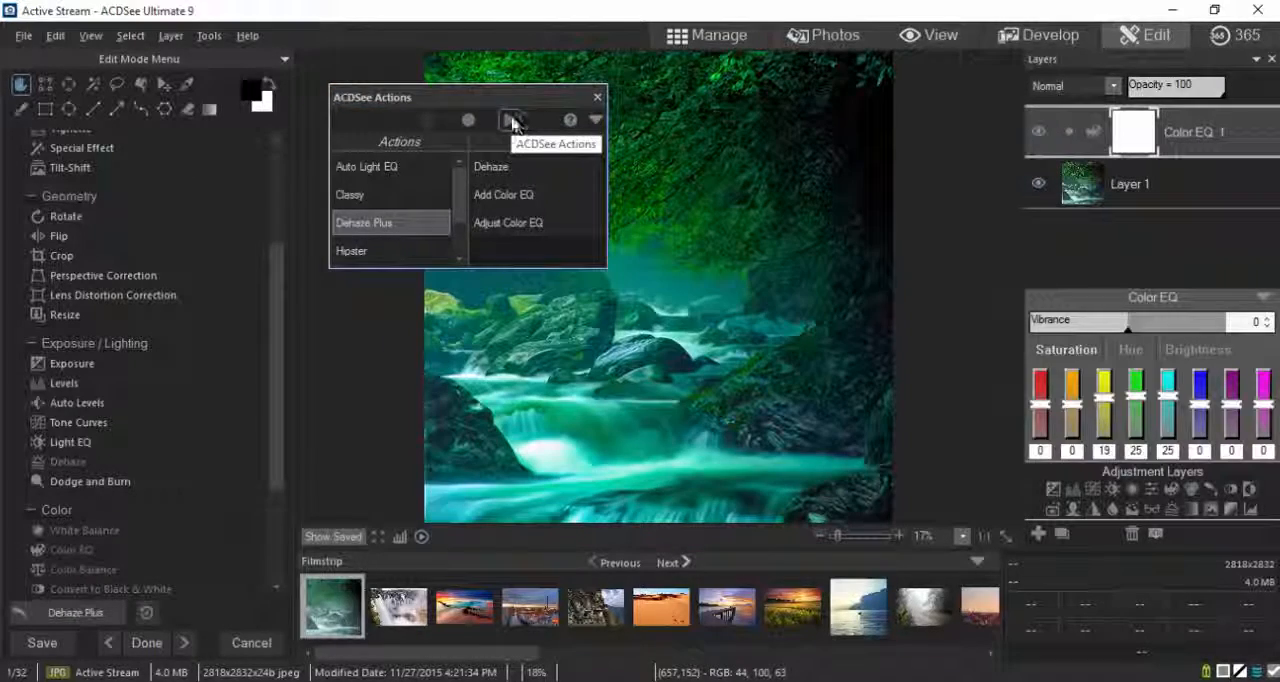
pyautogui.moveTo(481, 99); pyautogui.dragTo(995, 268)
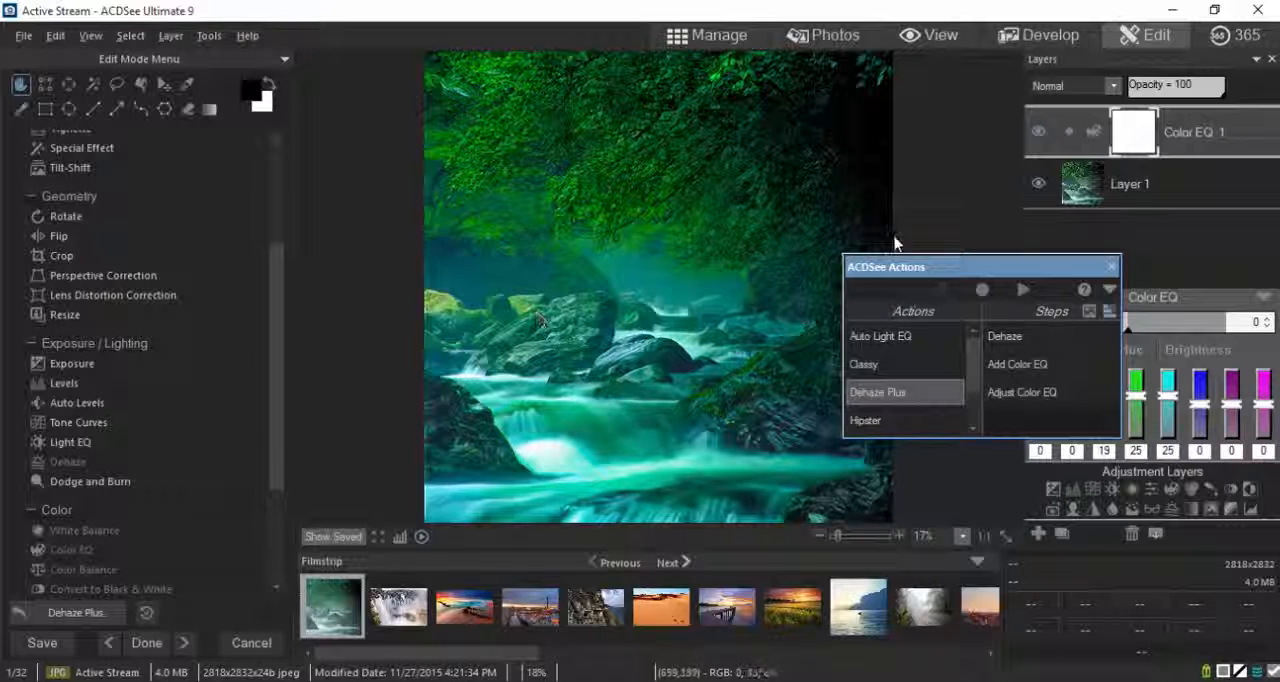
pyautogui.moveTo(965, 268); pyautogui.dragTo(836, 348)
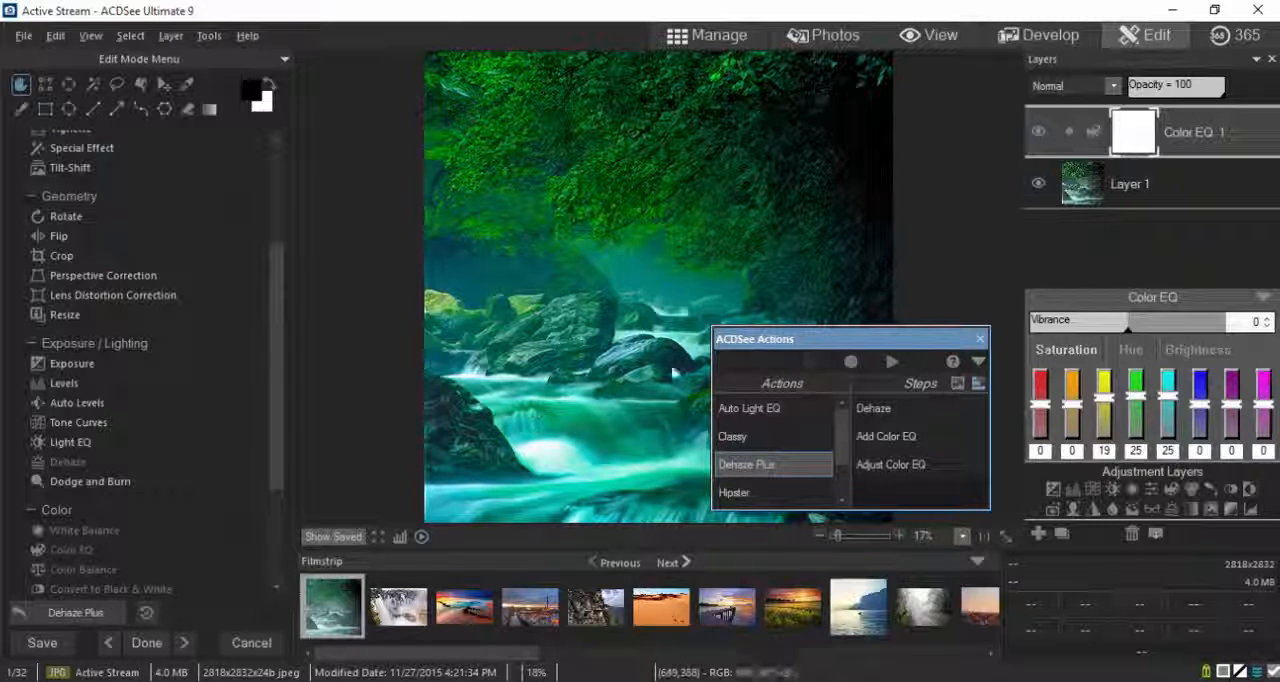
pyautogui.click(82, 617)
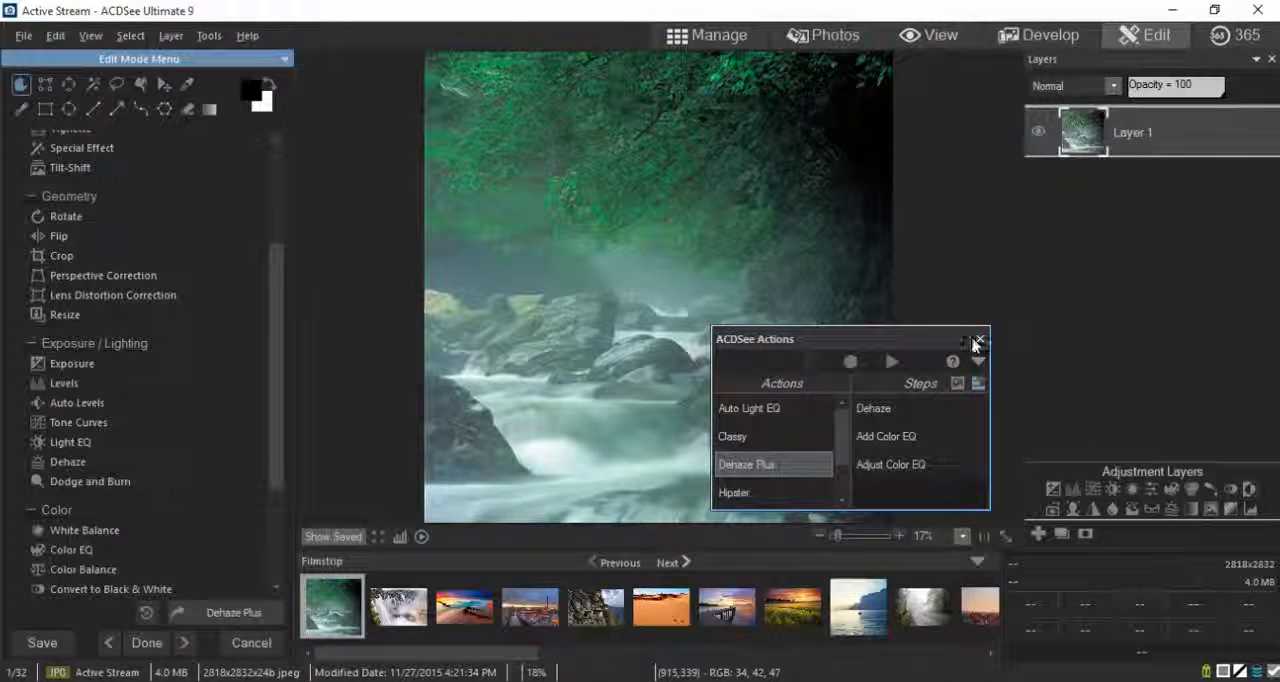
# Step: Return to Manage mode and select the Active Stream, Greek Hills, Foggy Street and Grazing Elephant photos together
pyautogui.click(717, 38)
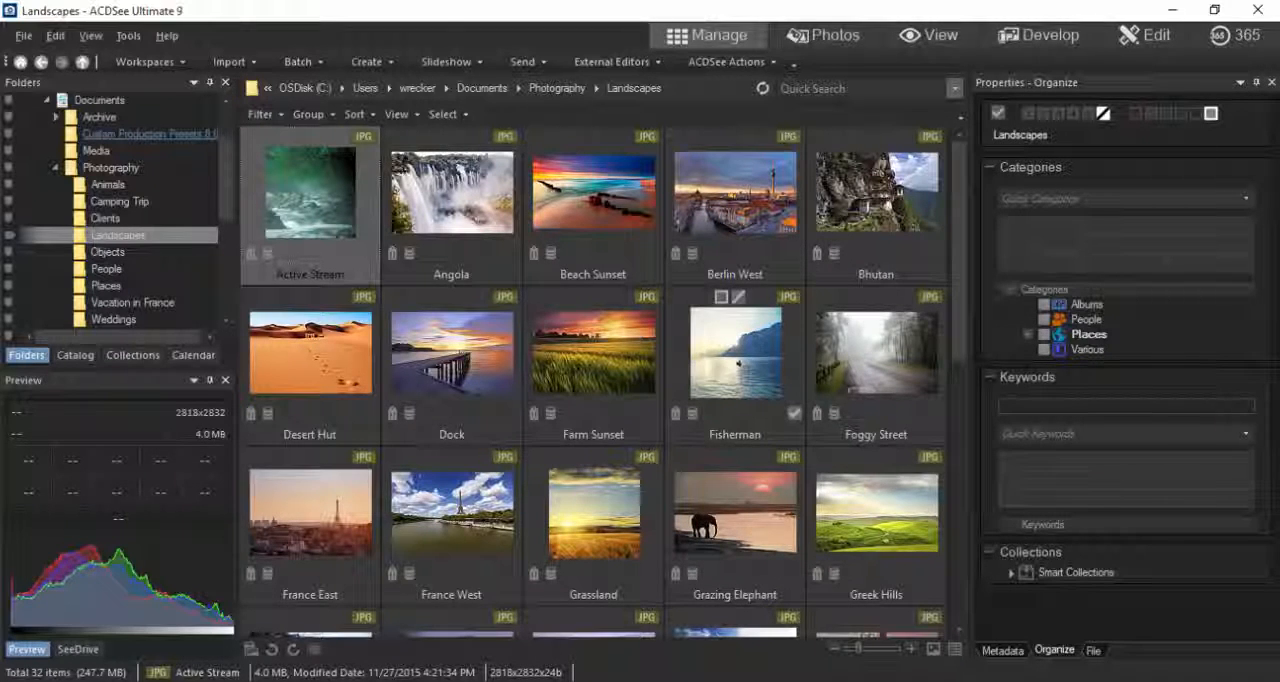
pyautogui.hotkey('ctrl', 'a')
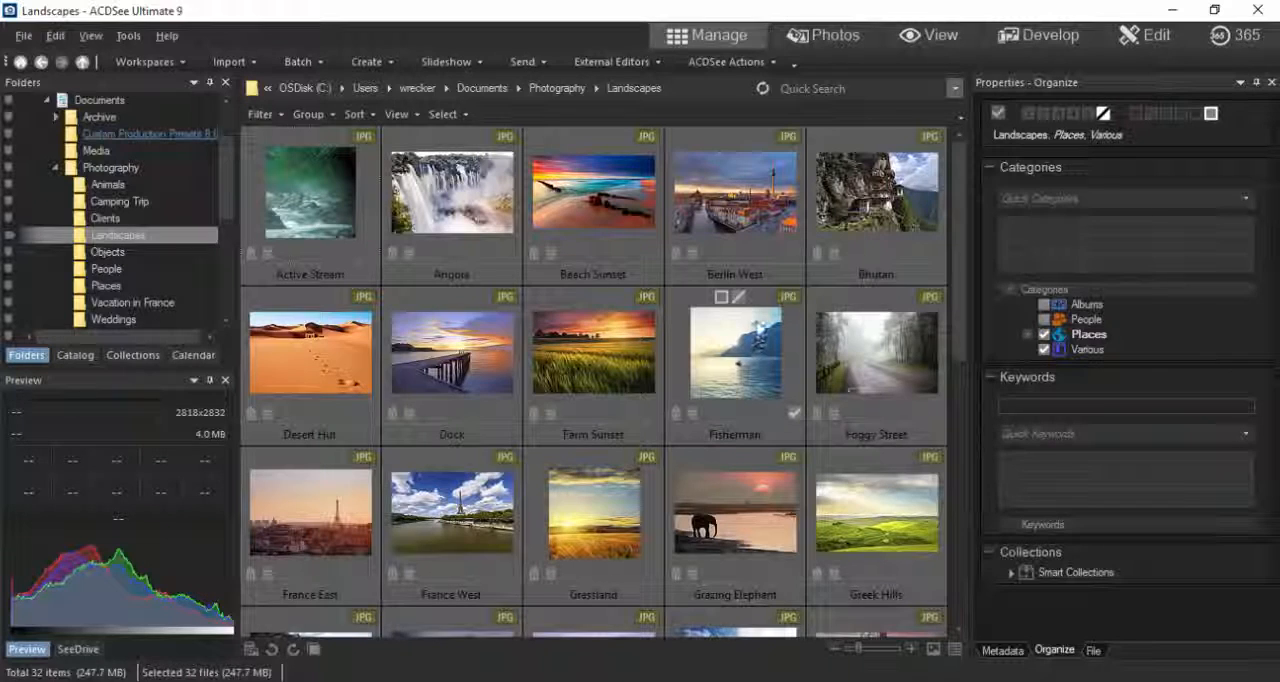
pyautogui.click(376, 217)
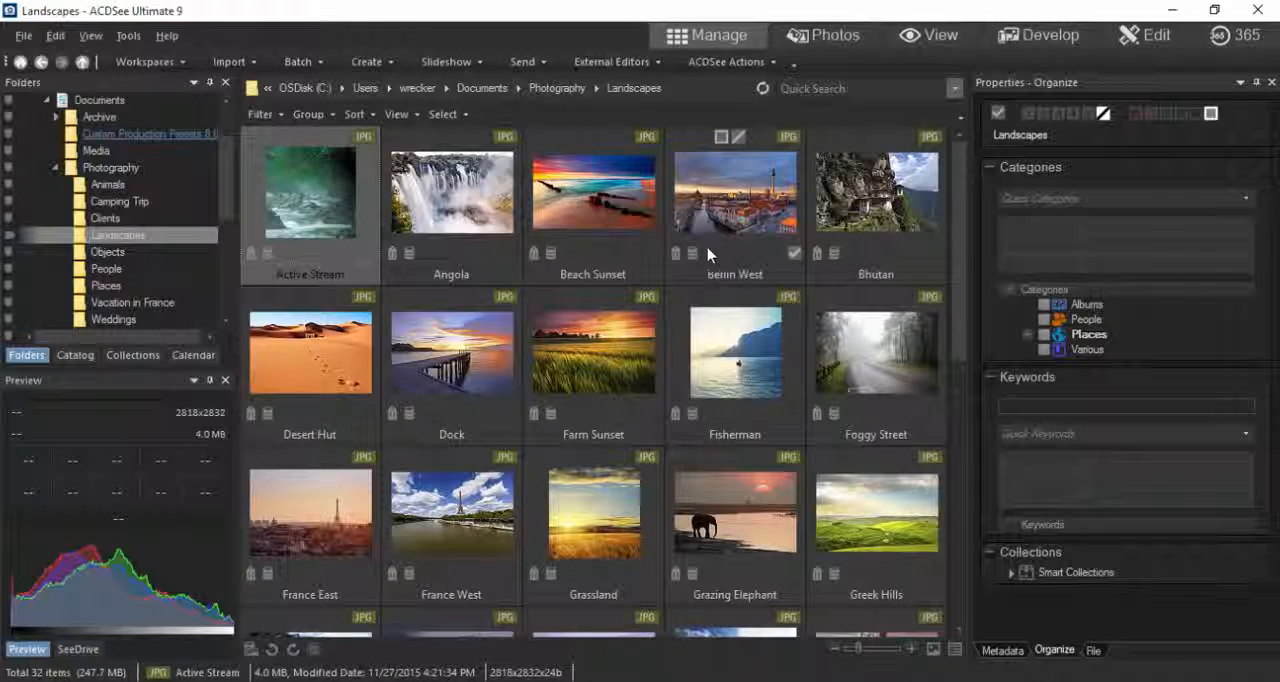
pyautogui.keyDown('ctrl'); pyautogui.click(903, 530); pyautogui.keyUp('ctrl')
pyautogui.keyDown('ctrl'); pyautogui.click(881, 355); pyautogui.keyUp('ctrl')
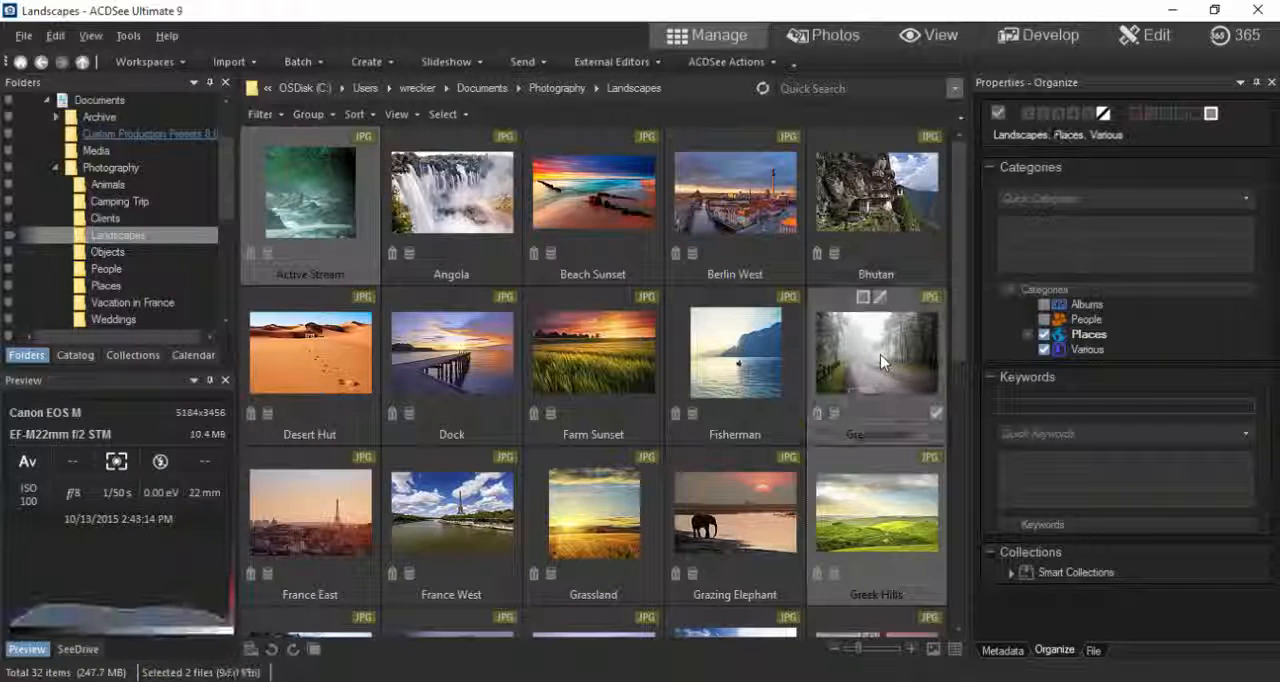
pyautogui.keyDown('ctrl'); pyautogui.click(746, 514); pyautogui.keyUp('ctrl')
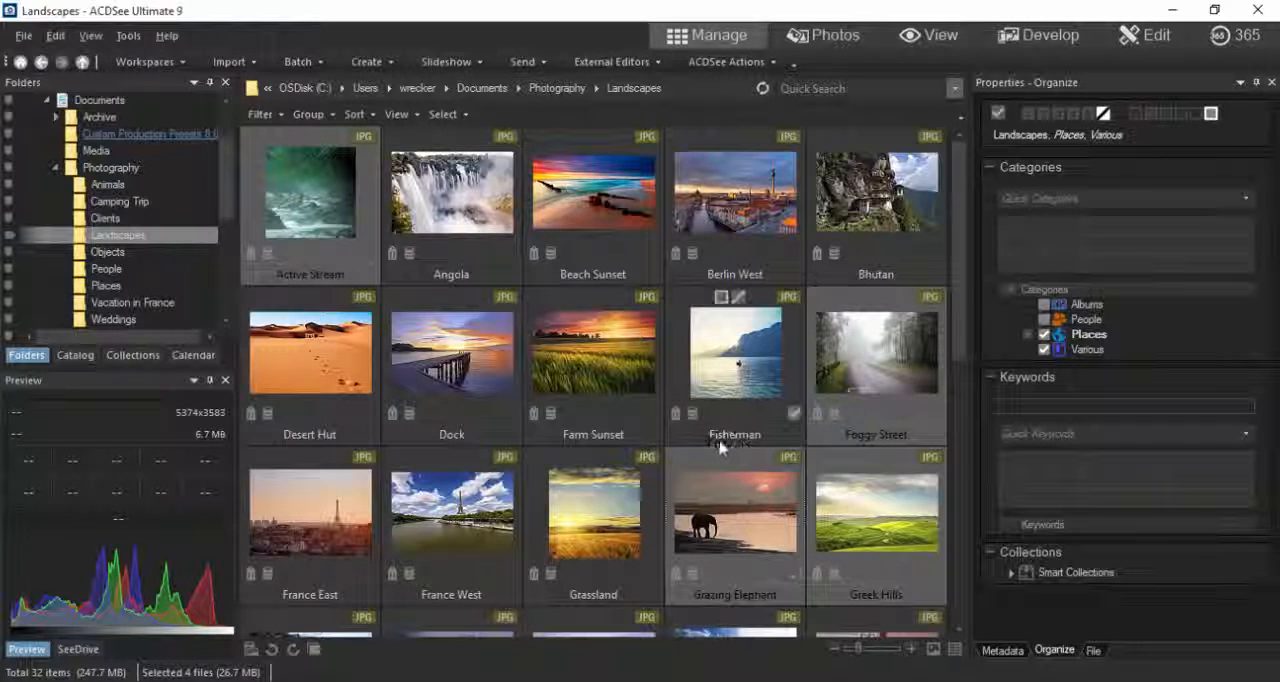
# Step: Play the Dehaze Plus action on the four selected photos as a batch
pyautogui.click(777, 67)
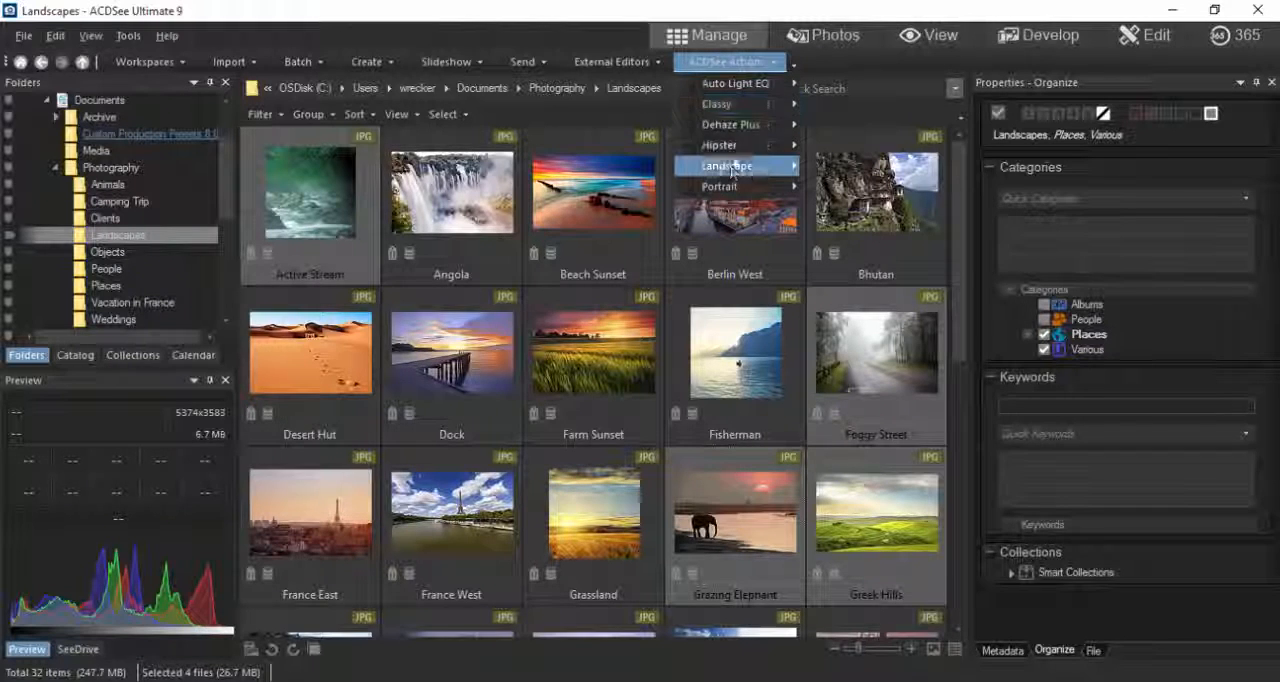
pyautogui.moveTo(760, 125)
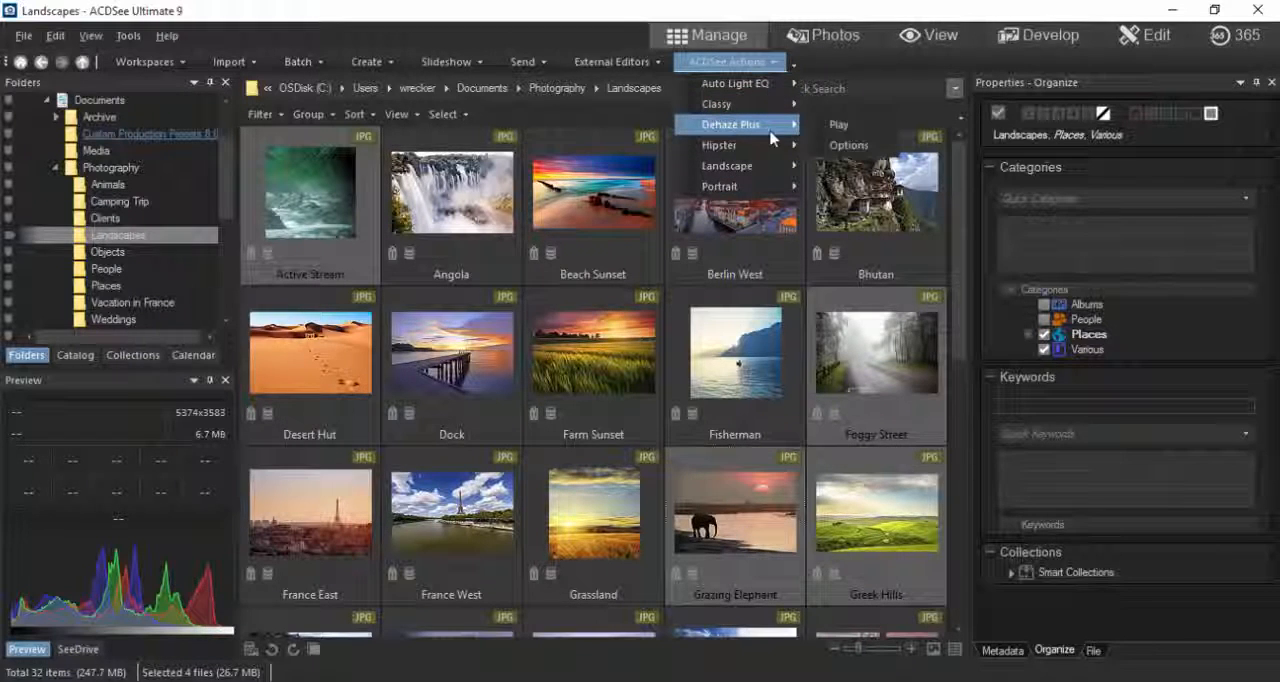
pyautogui.click(840, 125)
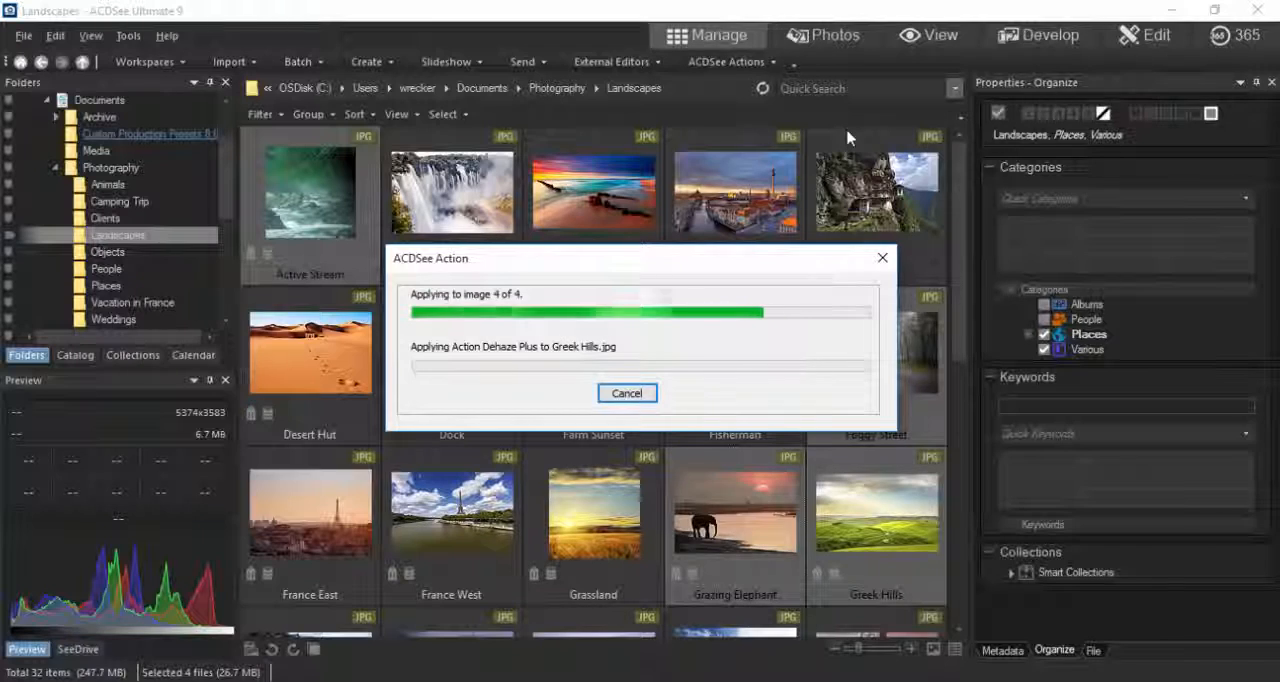
# Step: Examine the processed copies of Active Stream, Foggy Street, Grazing Elephant and Greek Hills and compare them with the original photos
pyautogui.scroll(-1, 870, 514)
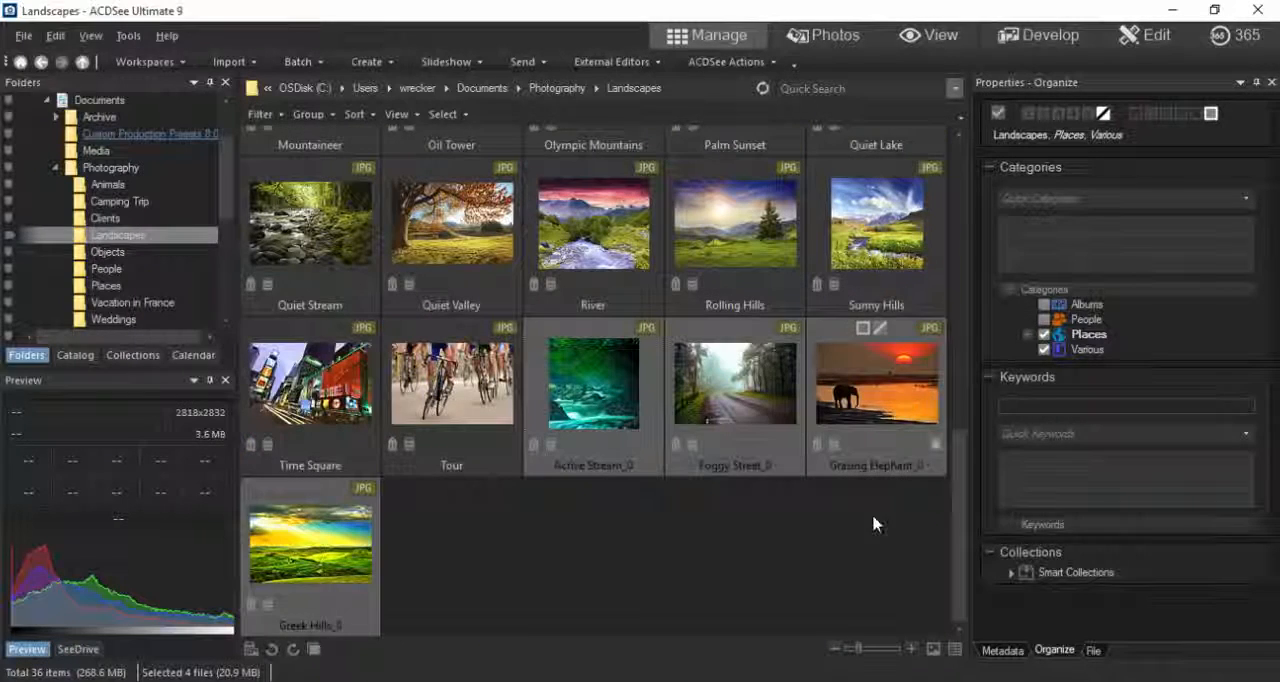
pyautogui.click(800, 572)
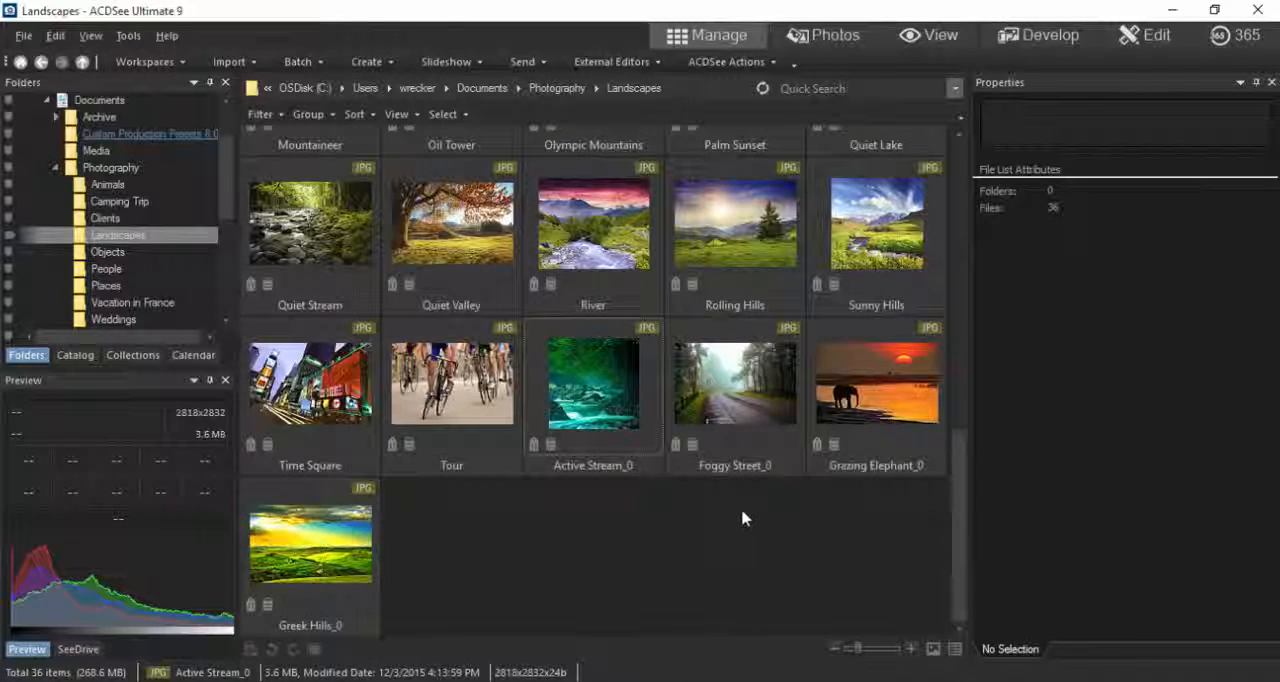
pyautogui.click(596, 395)
pyautogui.press('Right')
pyautogui.press('Right')
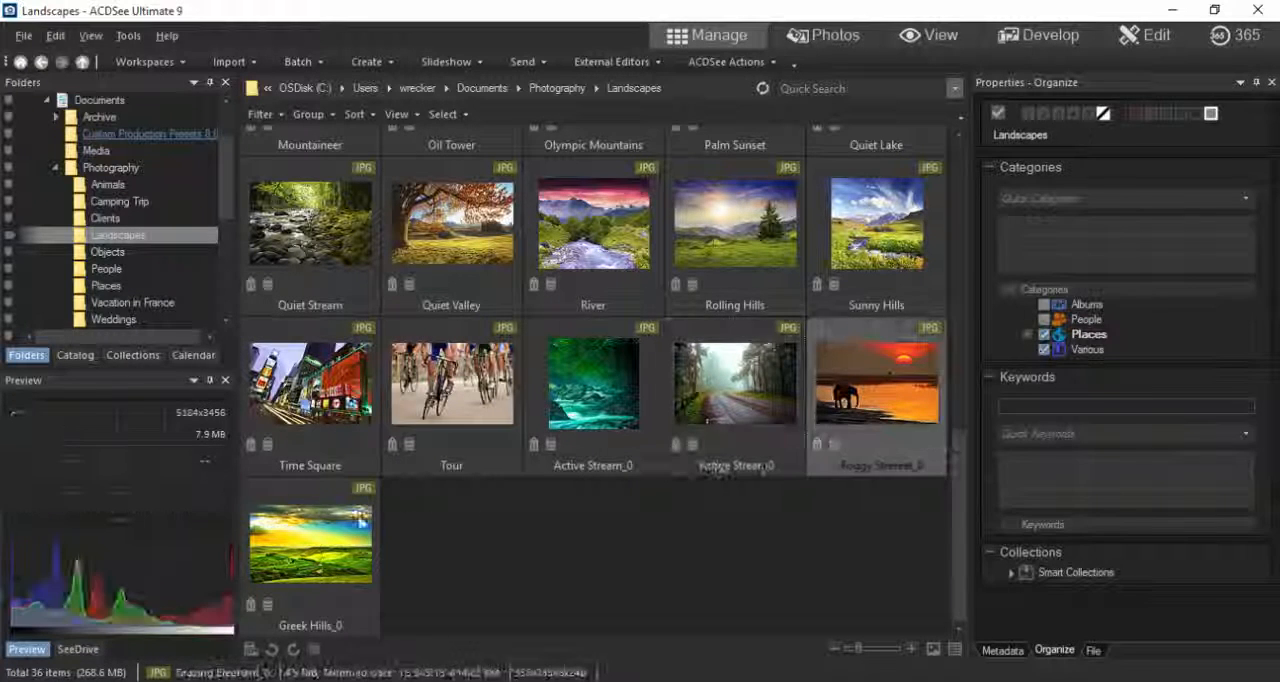
pyautogui.press('Right')
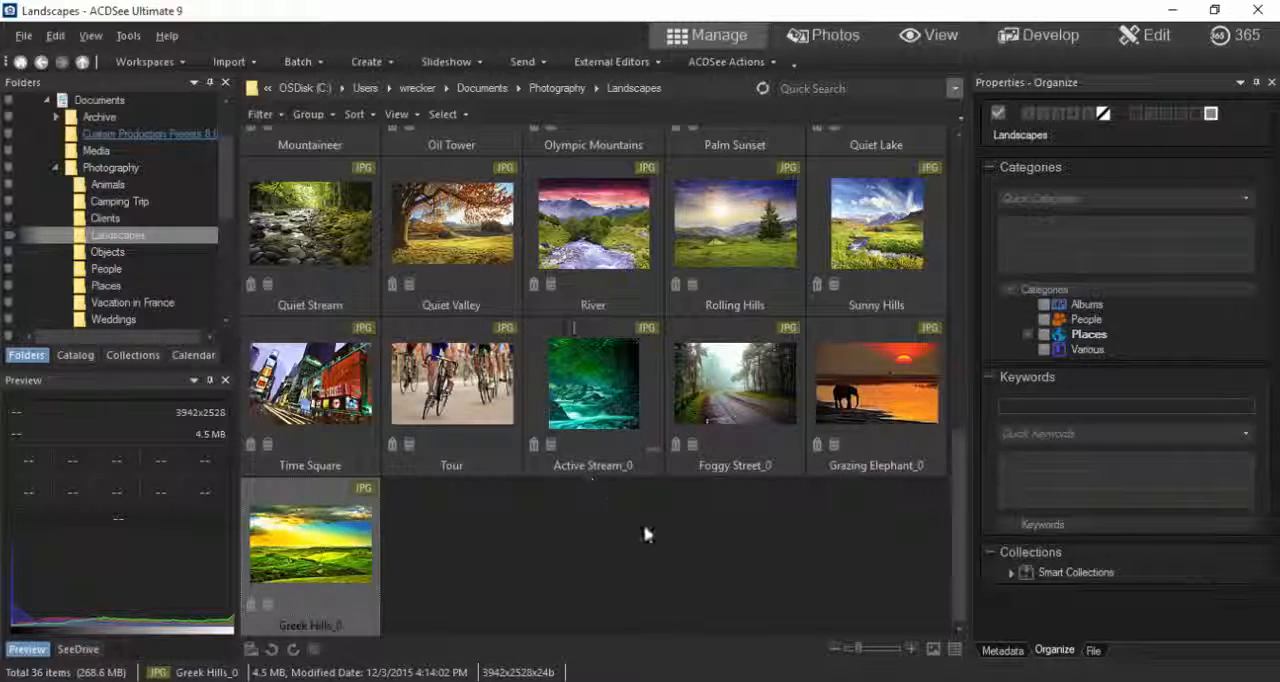
pyautogui.click(640, 528)
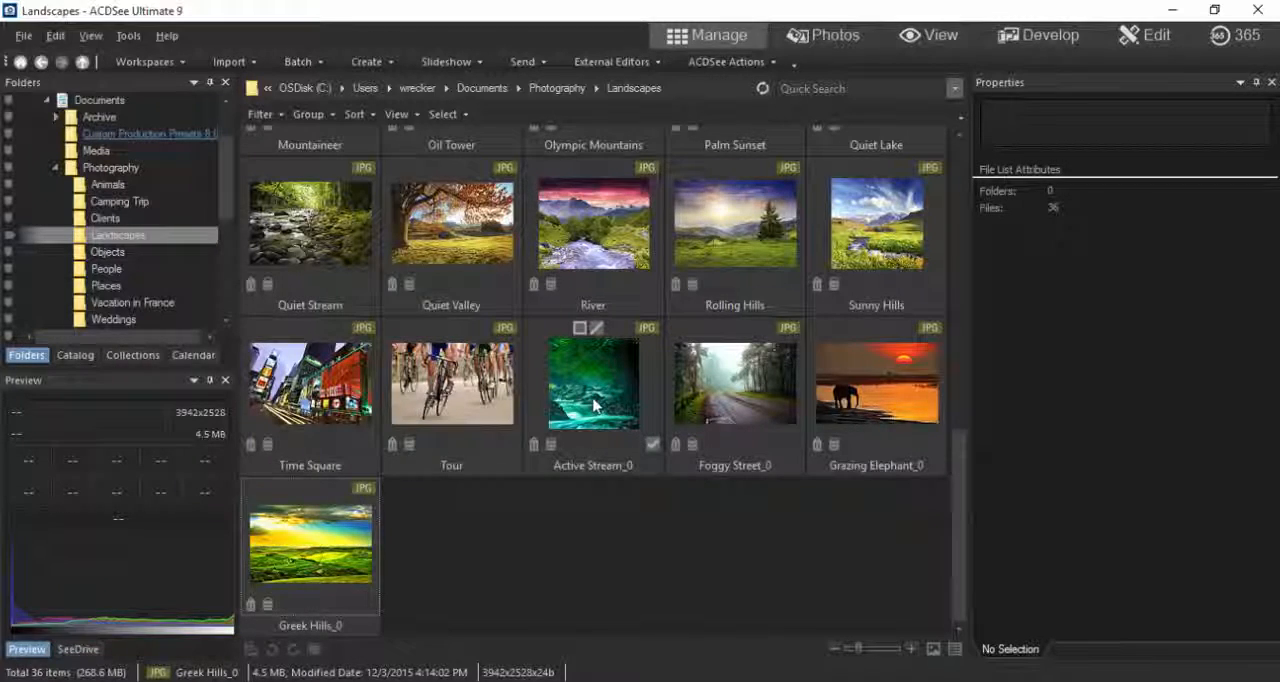
pyautogui.scroll(6, 596, 404)
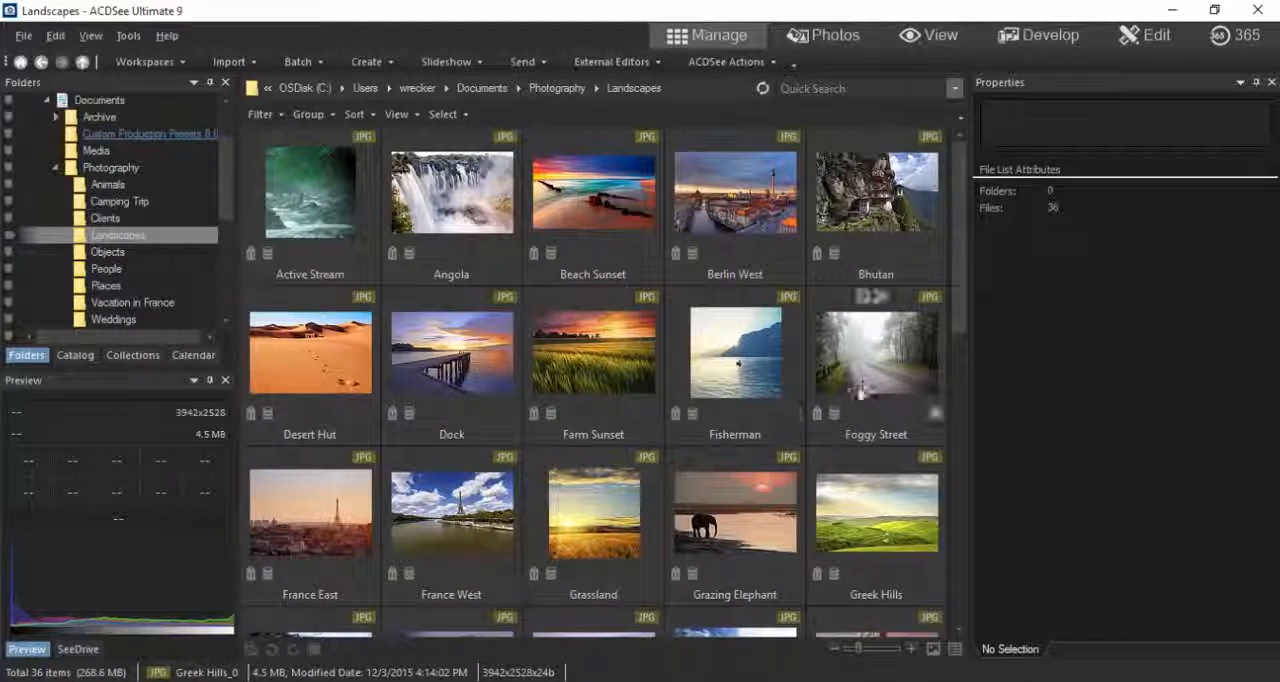
pyautogui.moveTo(966, 257); pyautogui.dragTo(976, 550)
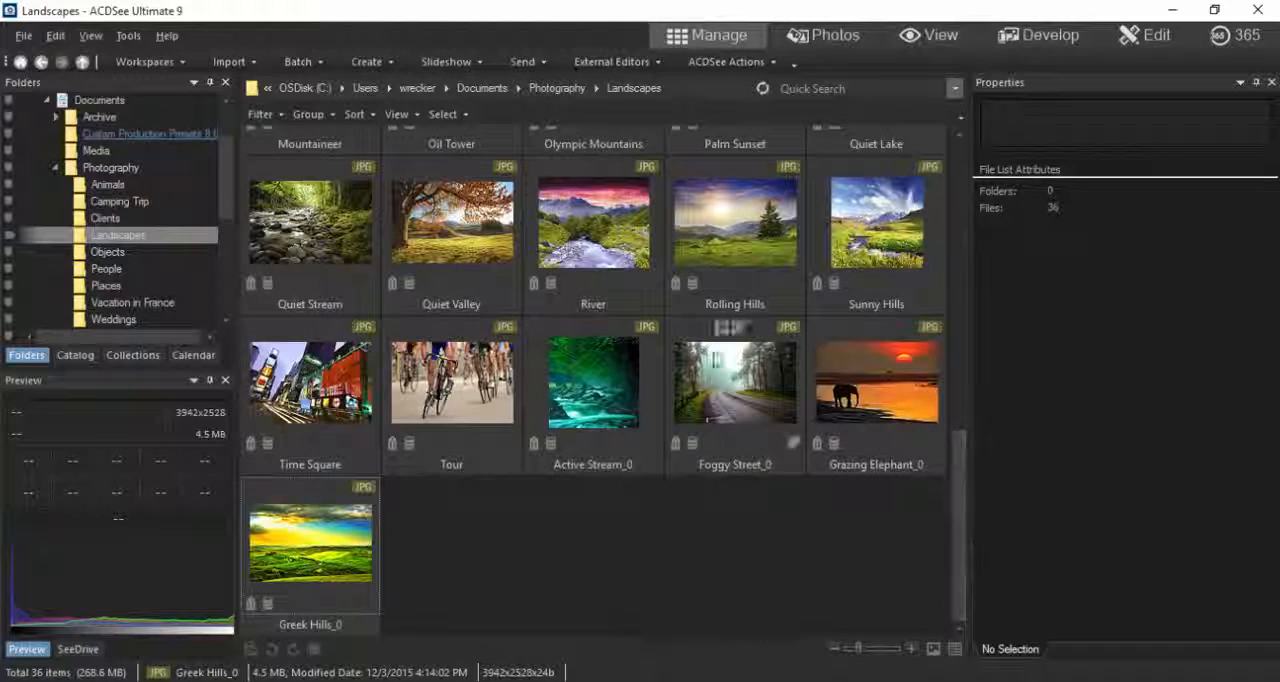